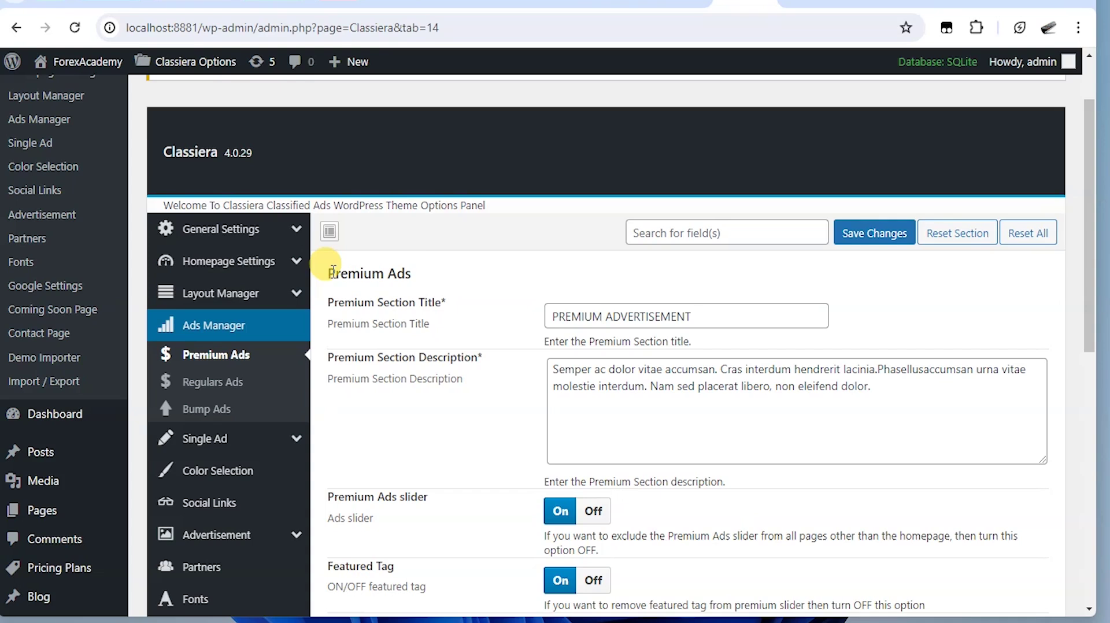
Step: Point out the Premium Ads heading and find the matching section on the live front page
drag(342, 268, 416, 265)
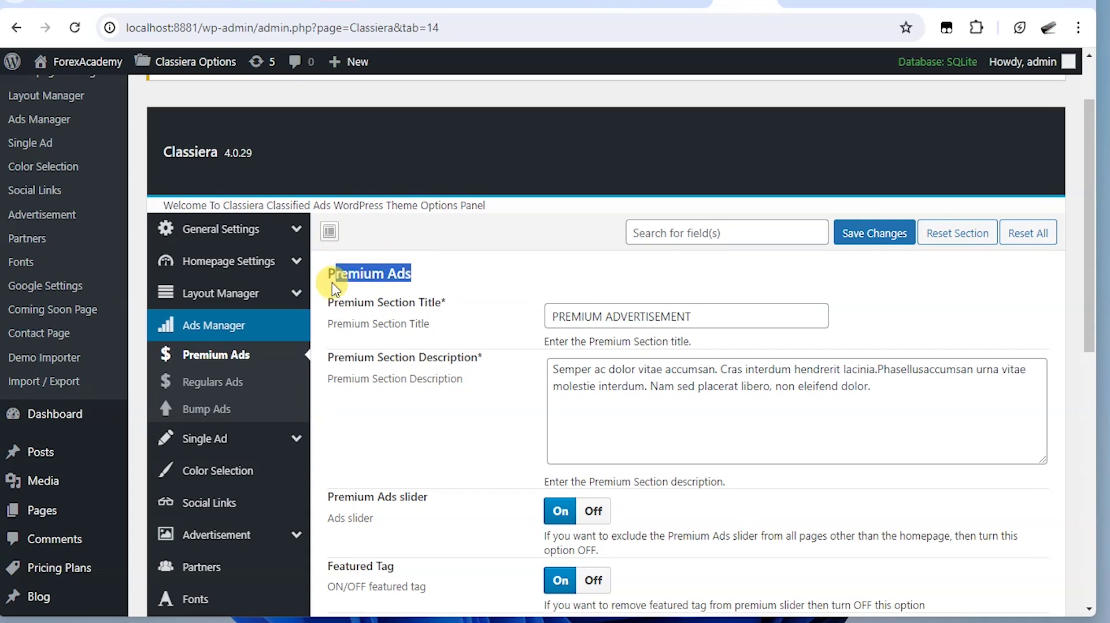
drag(323, 273, 507, 283)
key(alt+Tab)
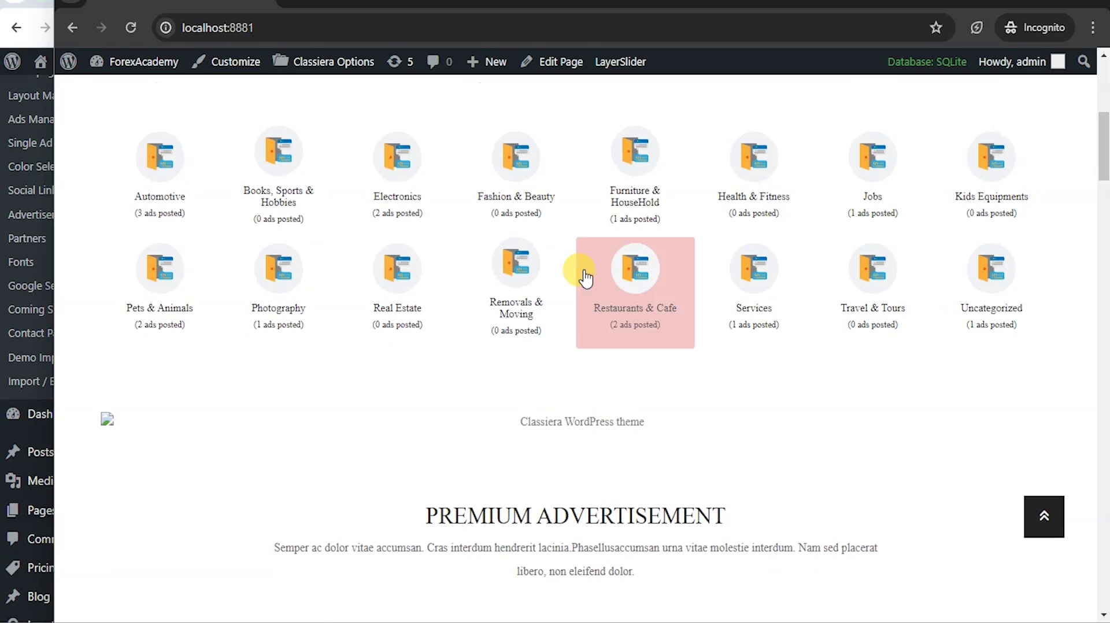
scroll(549, 292, down, 5)
drag(431, 170, 738, 184)
scroll(571, 390, down, 3)
scroll(572, 390, up, 3)
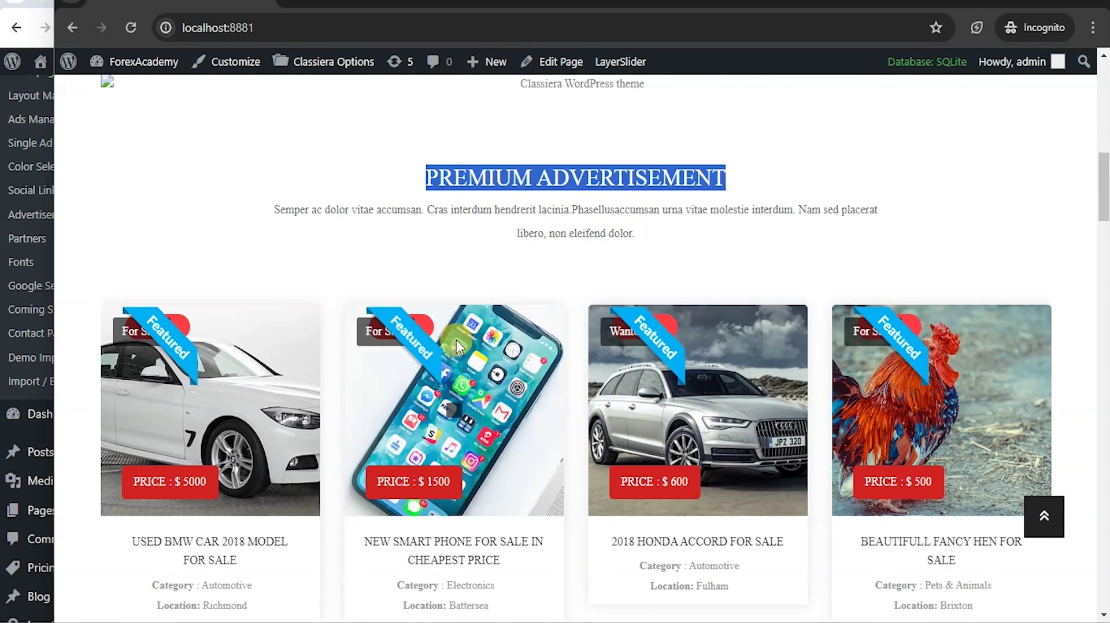
scroll(564, 428, down, 3)
scroll(564, 428, up, 6)
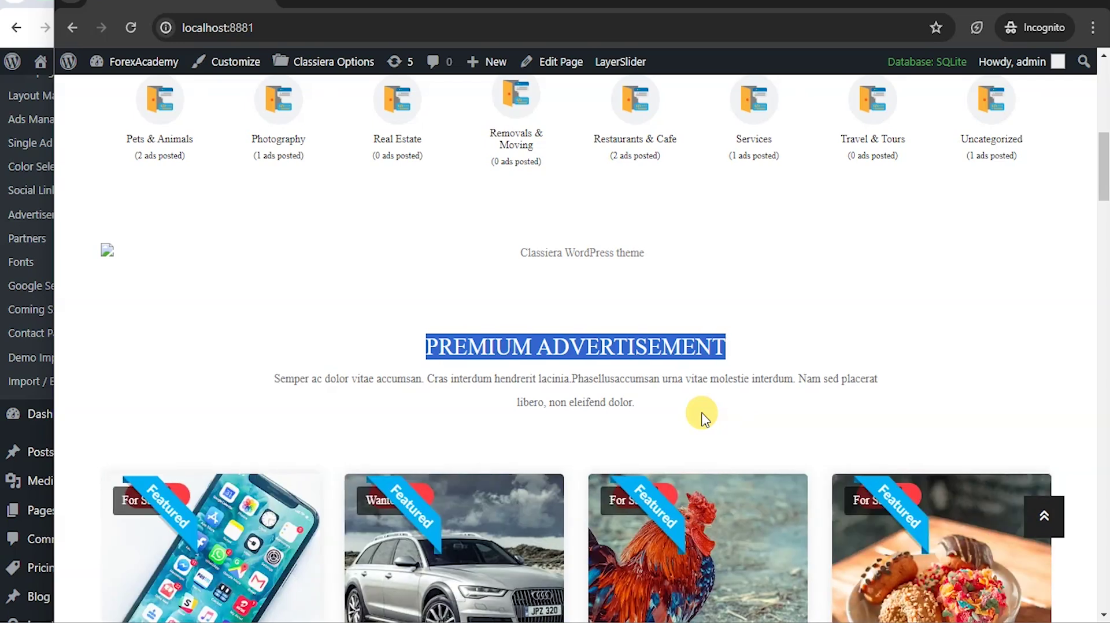
Step: Match the Premium Section Title and Description options to the heading and text on the live site
key(alt+Tab)
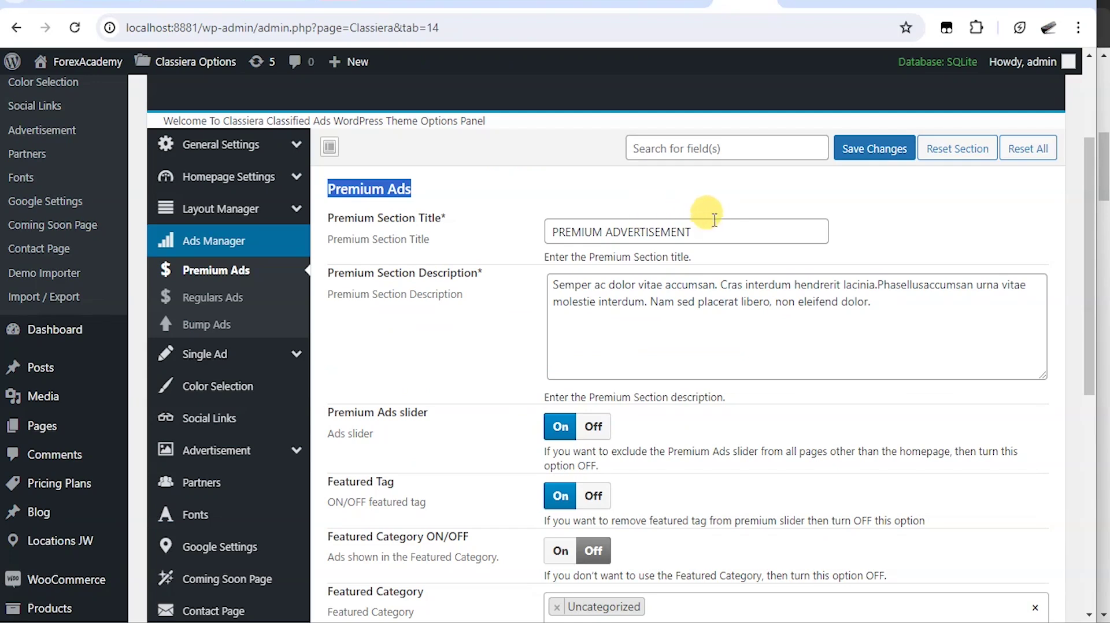
drag(704, 231, 531, 238)
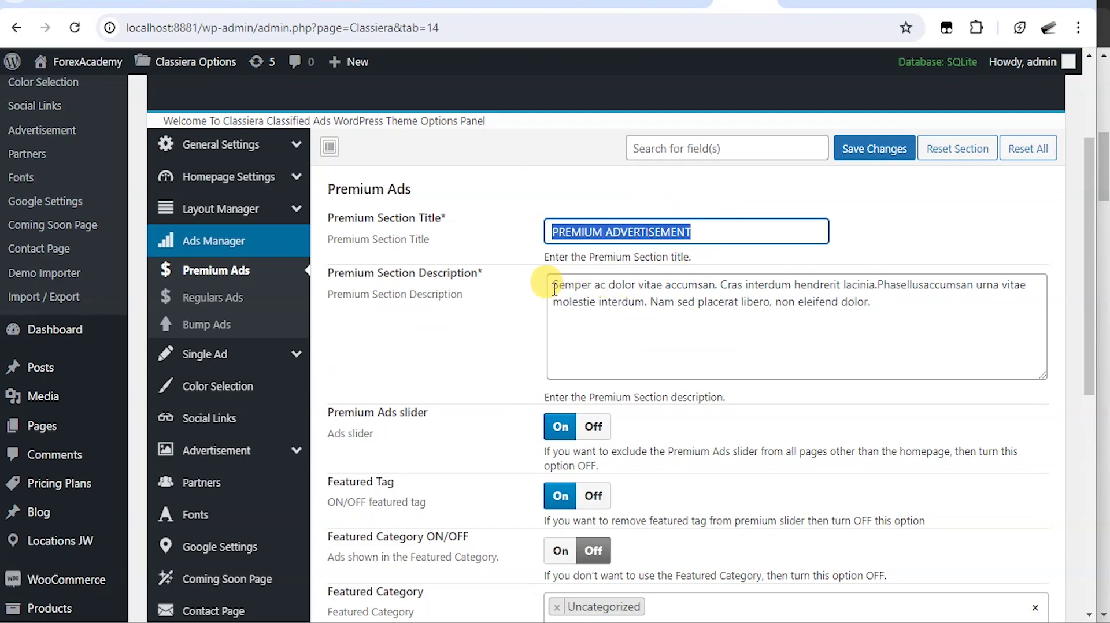
drag(555, 285, 936, 300)
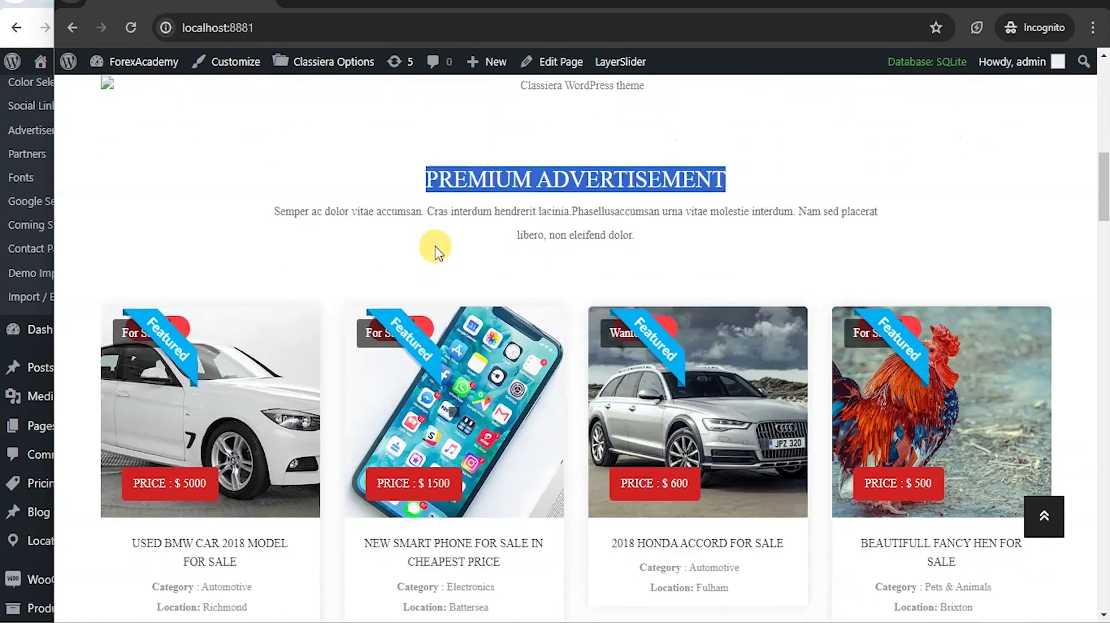
drag(426, 175, 725, 179)
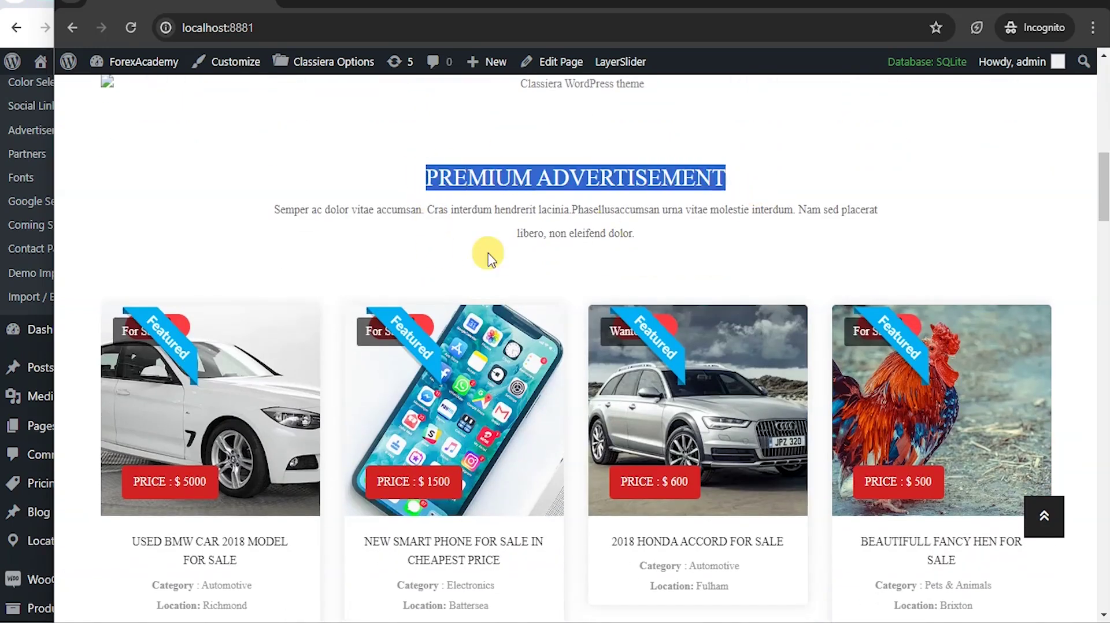
drag(274, 209, 718, 241)
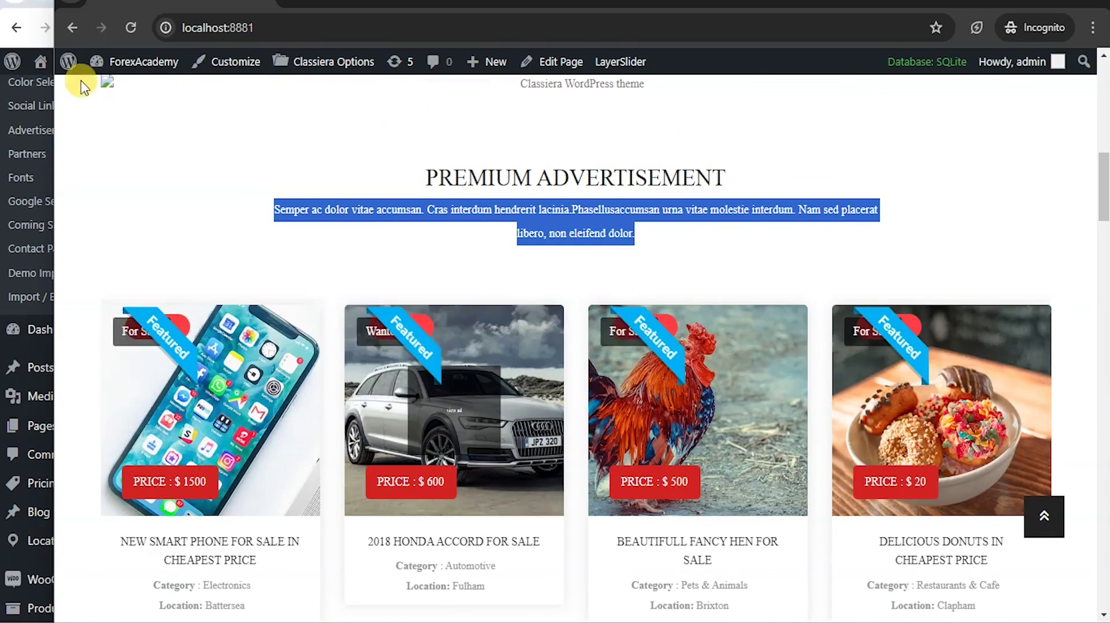
Step: Switch the Premium Ads slider off and check the live front page
click(36, 22)
scroll(629, 431, down, 1)
scroll(629, 431, down, 3)
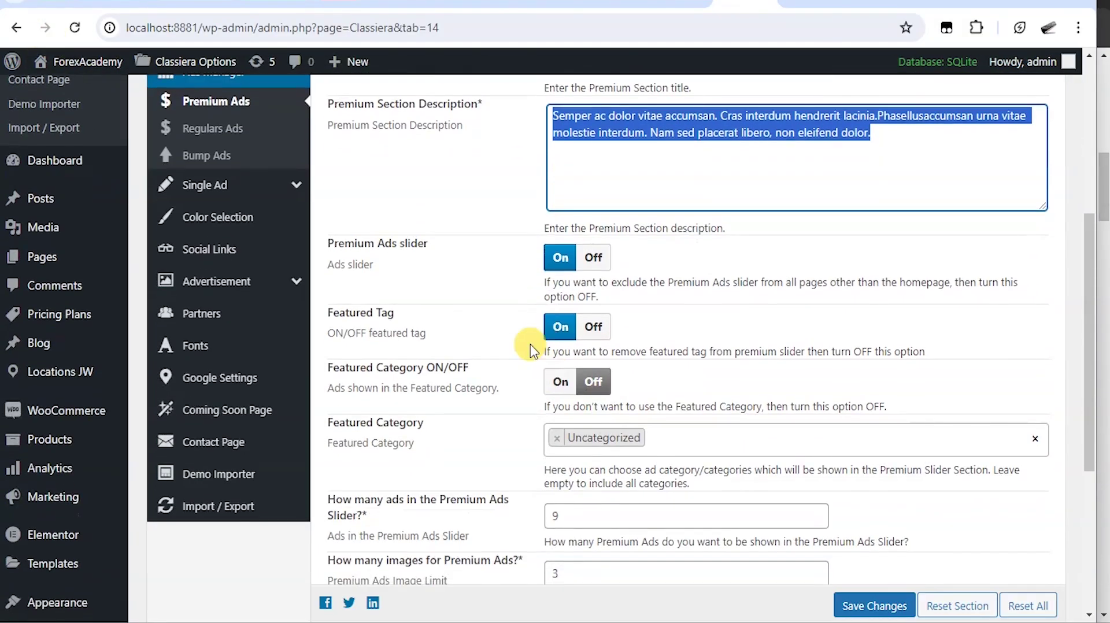
drag(332, 242, 448, 253)
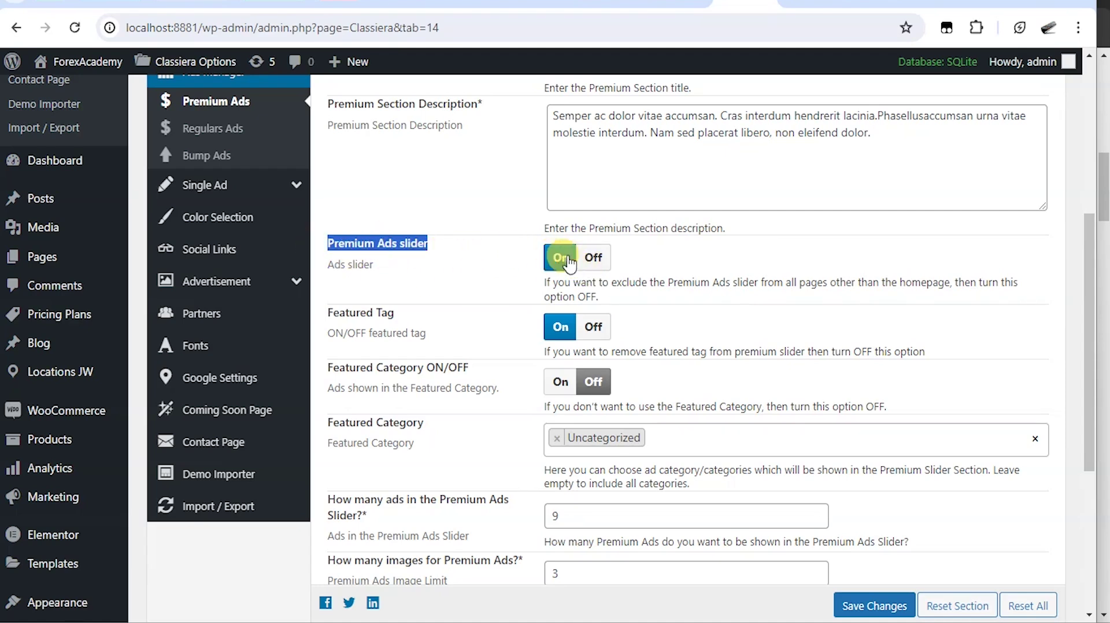
click(589, 258)
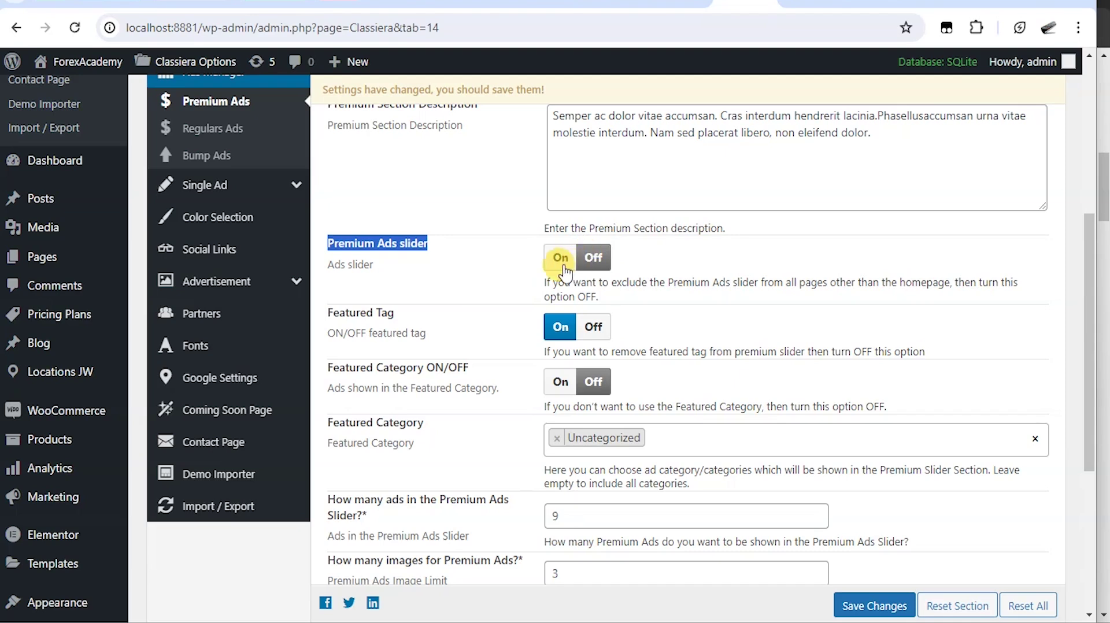
click(1099, 167)
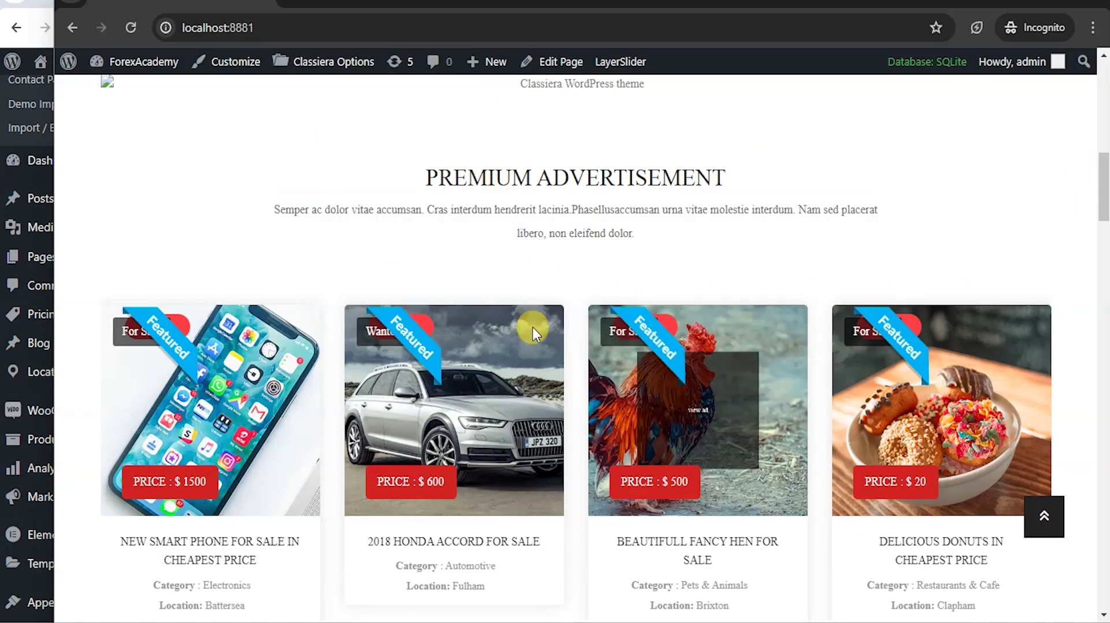
click(42, 38)
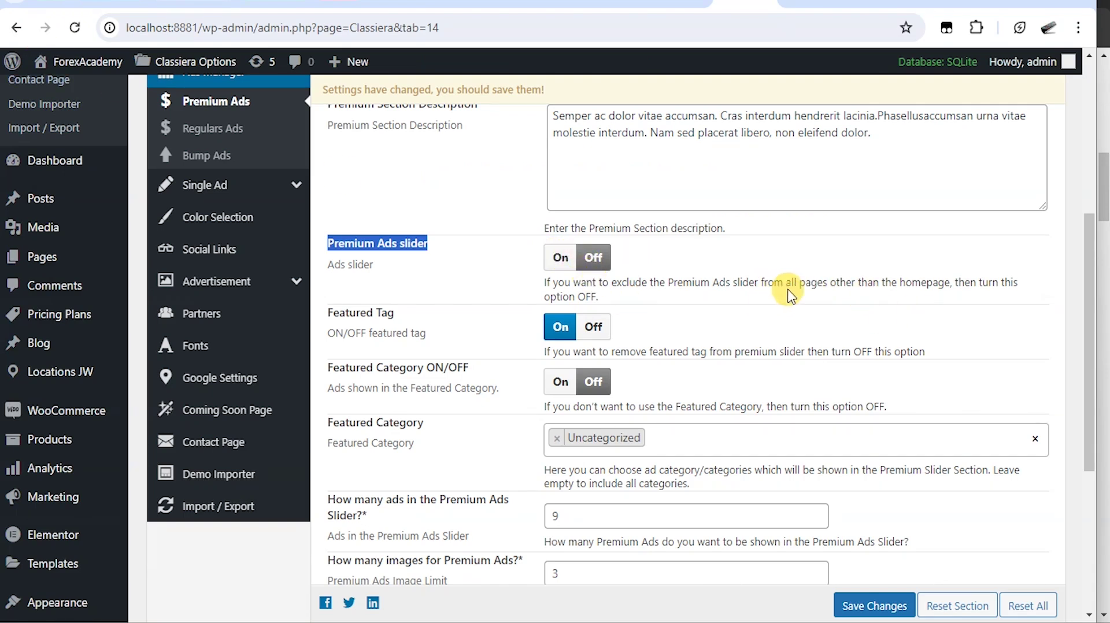
drag(796, 283, 851, 286)
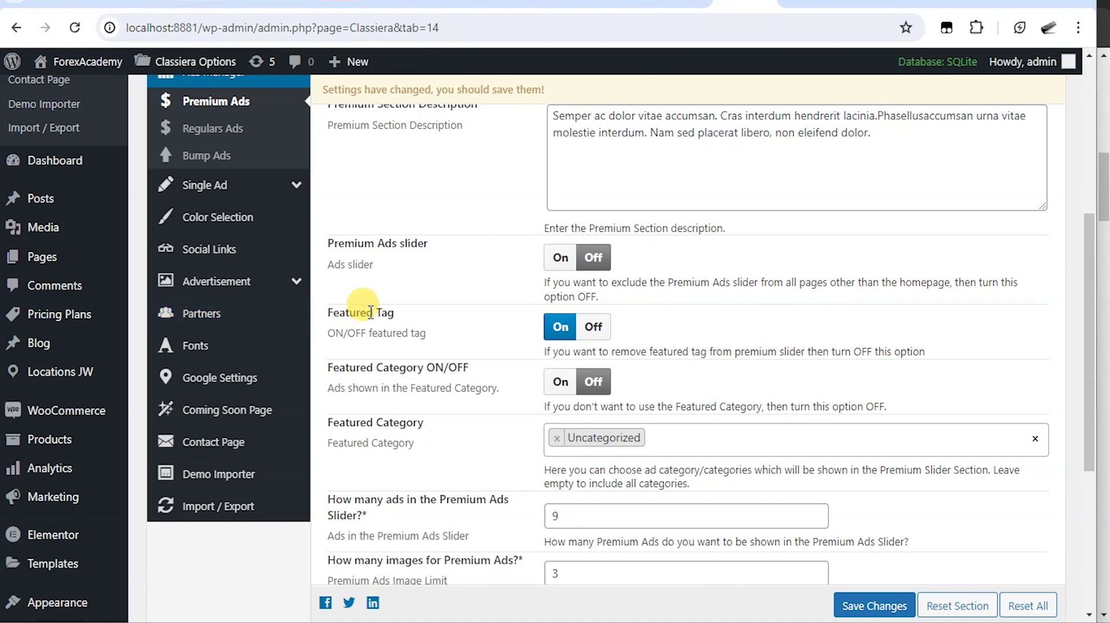
Step: Enlarge the options page and compare the Featured Tag setting with the live front page
scroll(330, 309, down, 1)
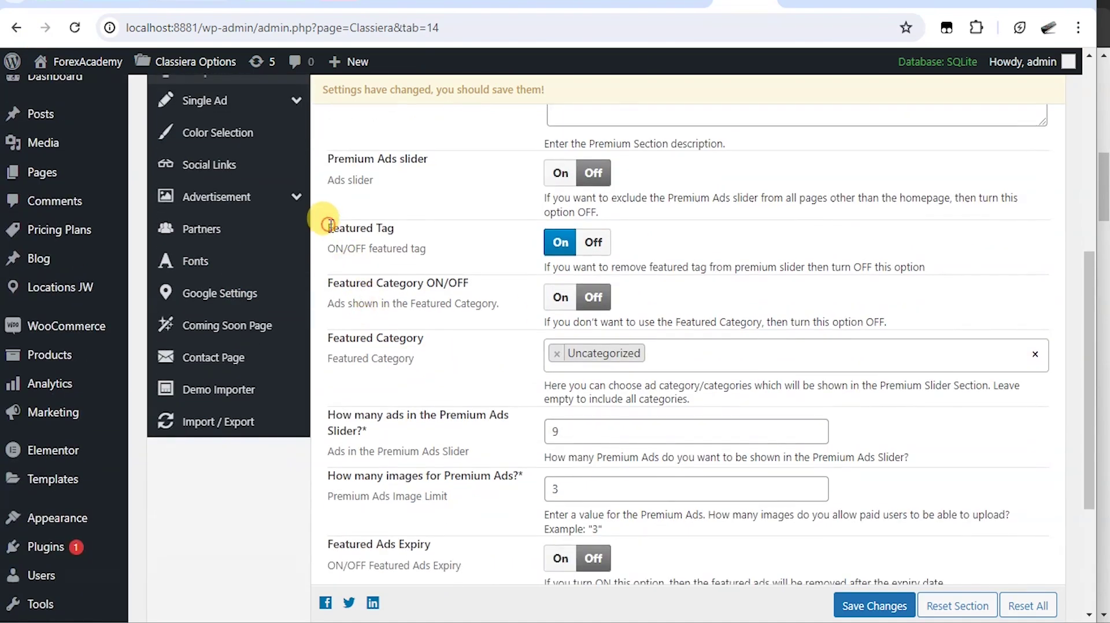
drag(328, 225, 426, 240)
click(426, 240)
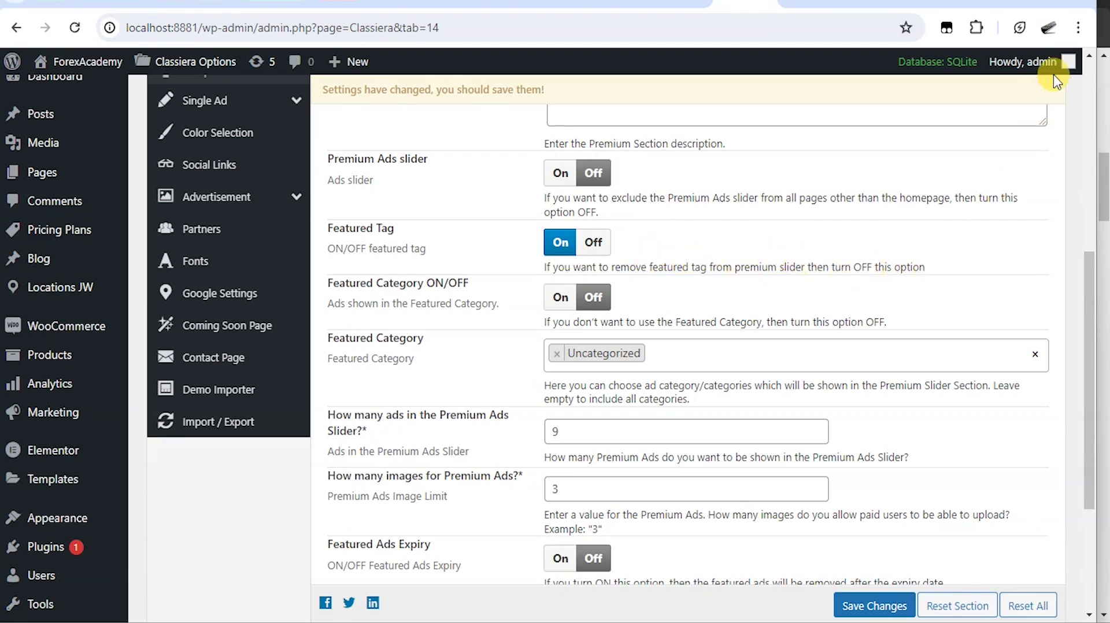
key(ctrl+plus)
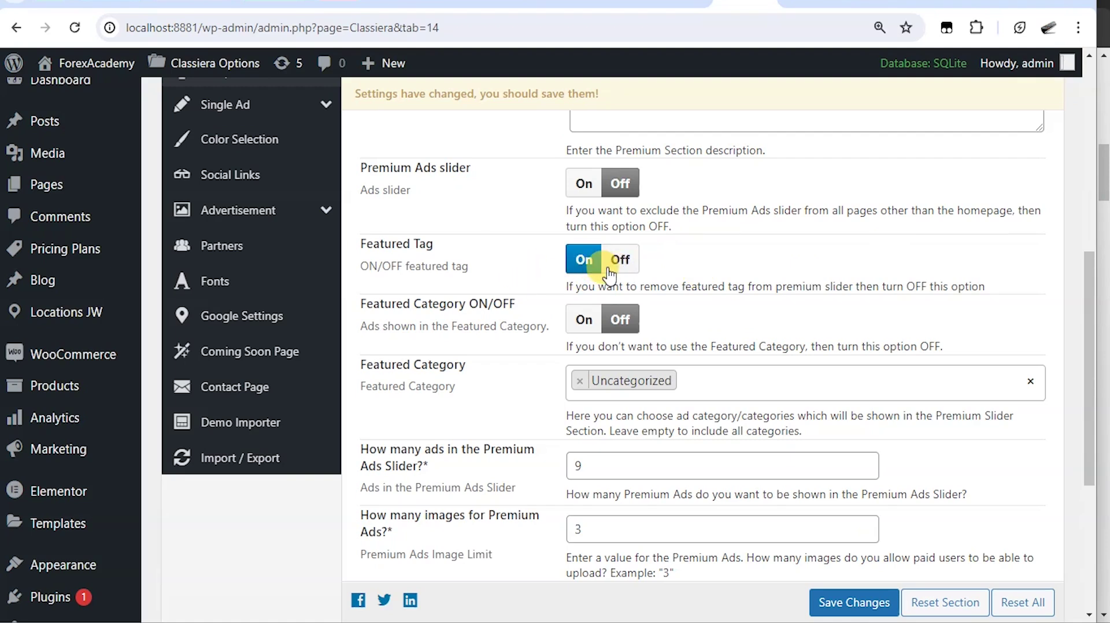
click(1103, 169)
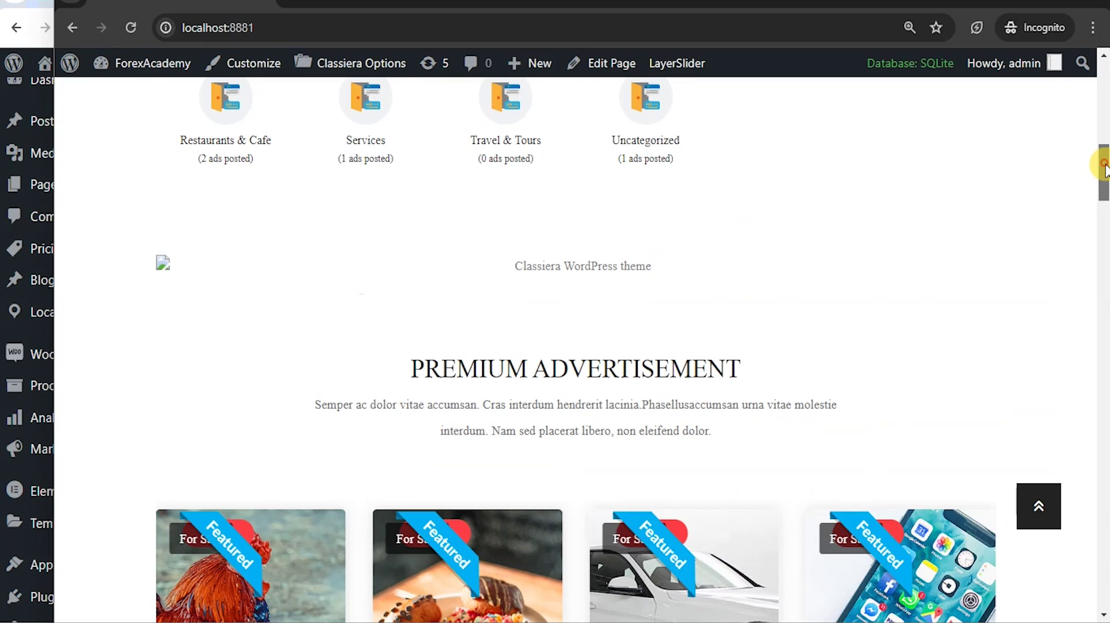
scroll(584, 249, up, 5)
scroll(564, 247, down, 8)
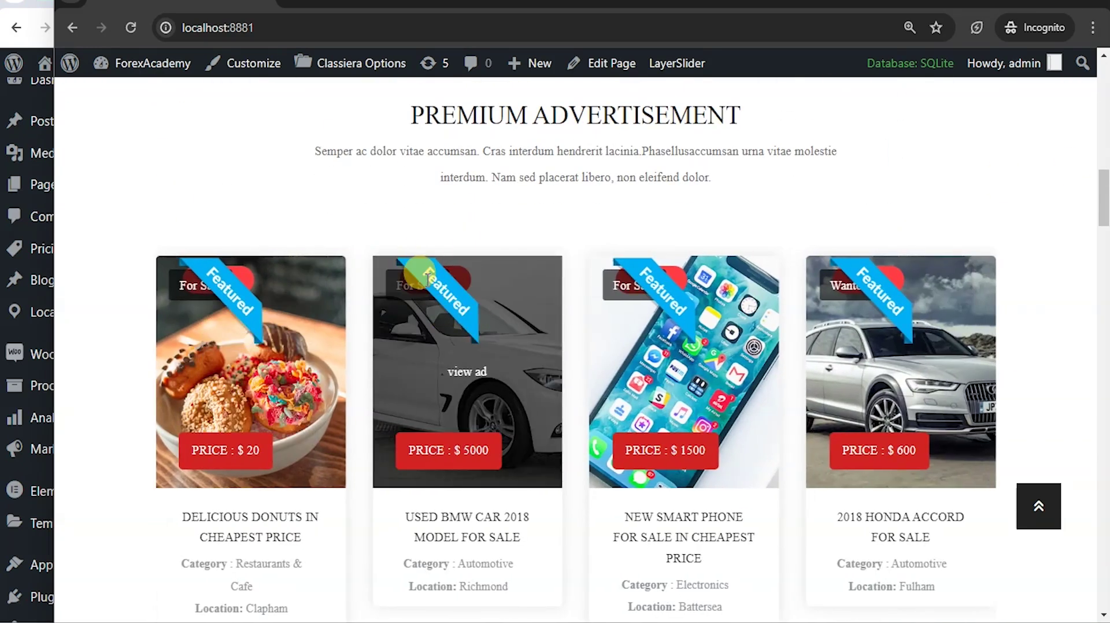
click(32, 29)
Step: Turn Featured Tag off, save, and reload the live site to confirm the ribbons are gone
click(621, 260)
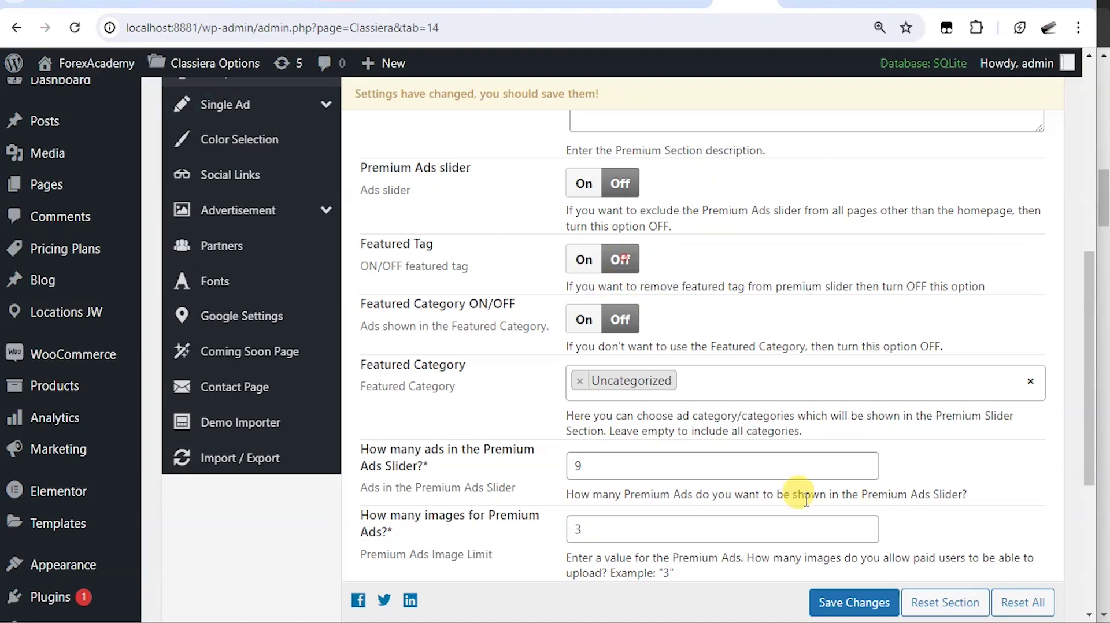
click(855, 602)
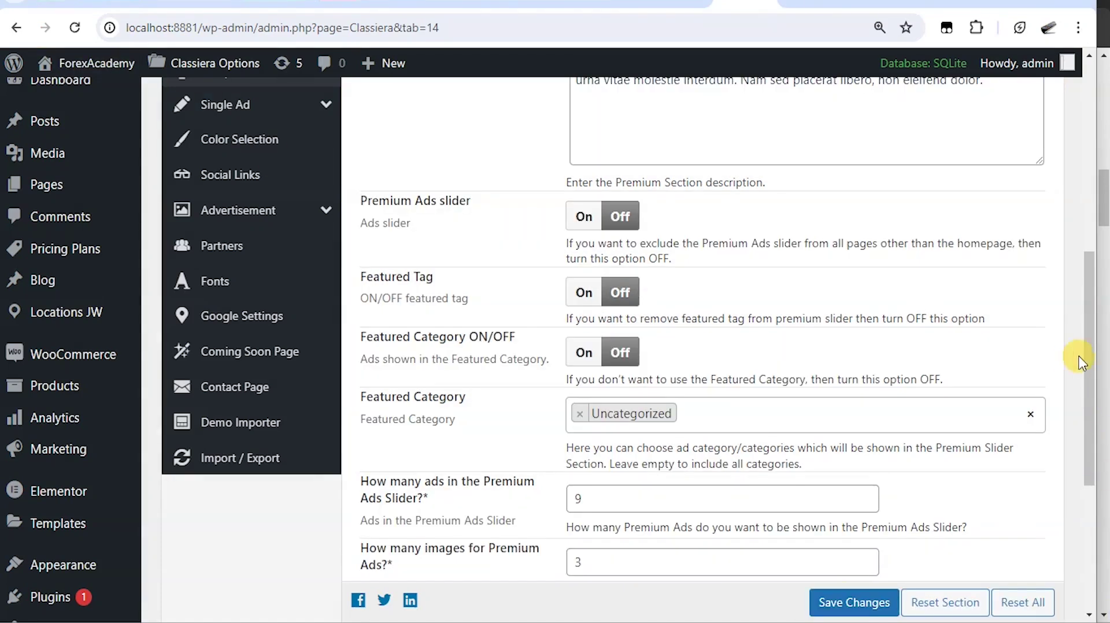
click(1102, 184)
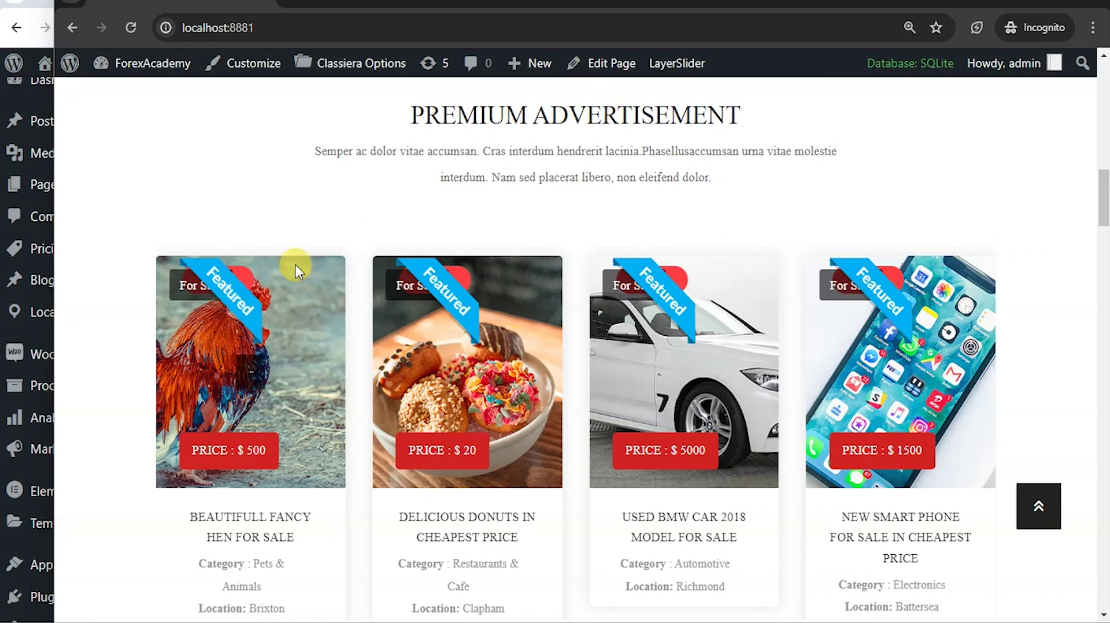
click(134, 30)
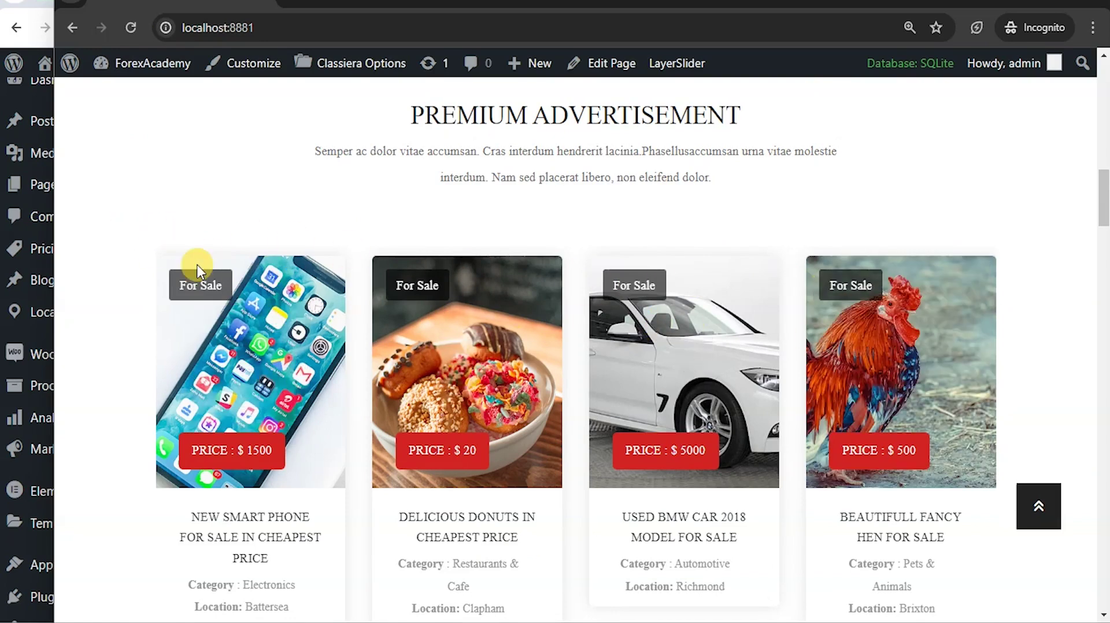
Step: Switch Featured Tag back on and turn Featured Category on
click(35, 25)
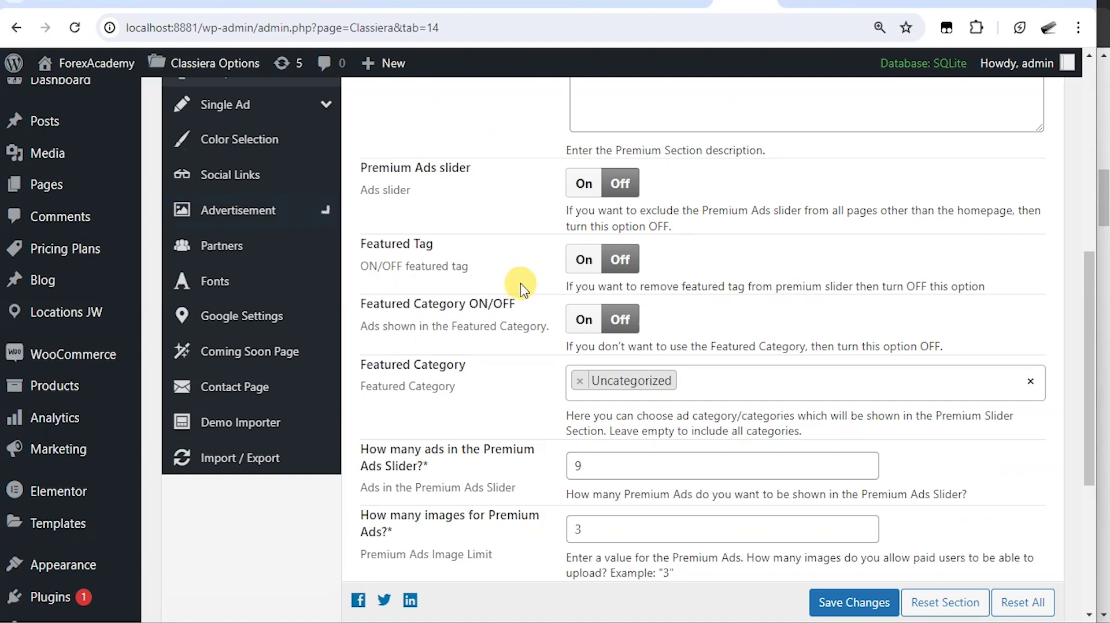
click(583, 260)
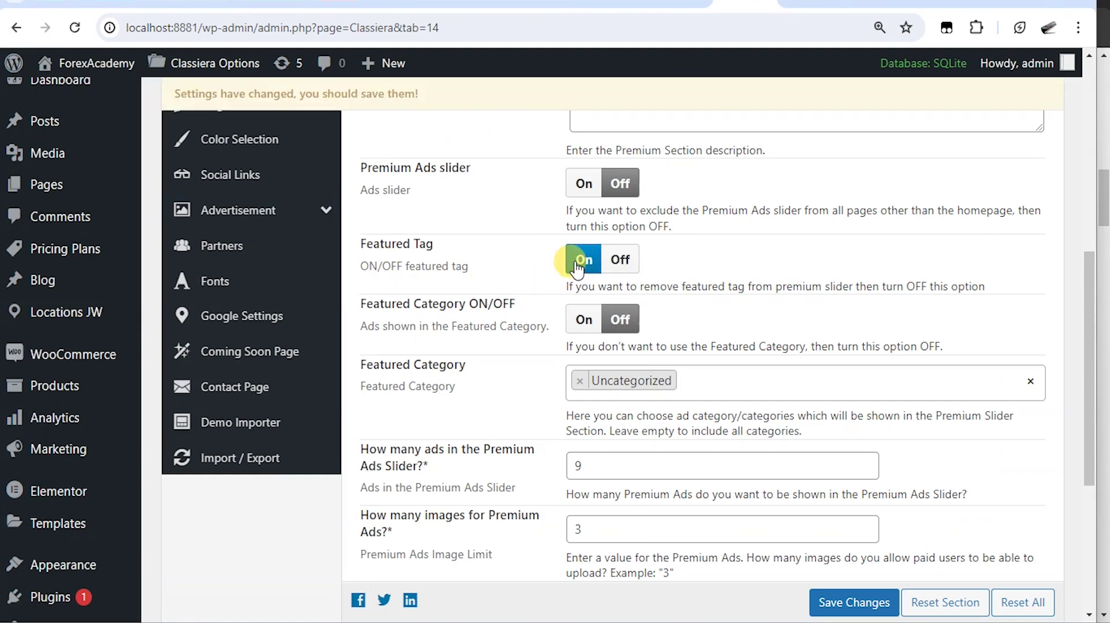
click(584, 319)
scroll(377, 264, down, 1)
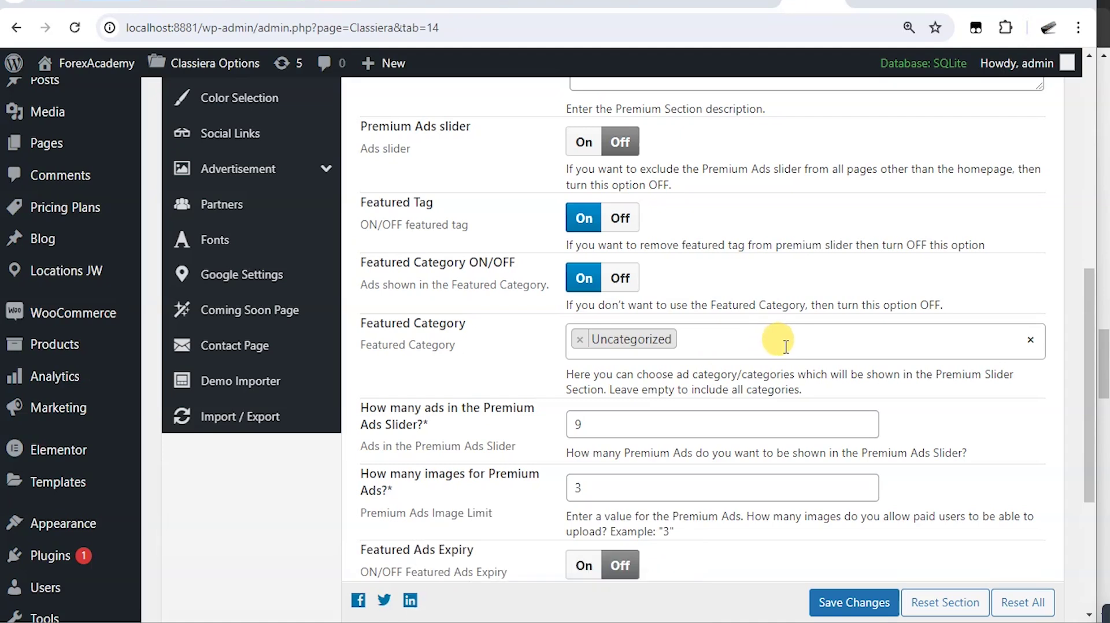
Step: Highlight and read the Featured Category help text in the Premium Ads settings
triple_click(566, 377)
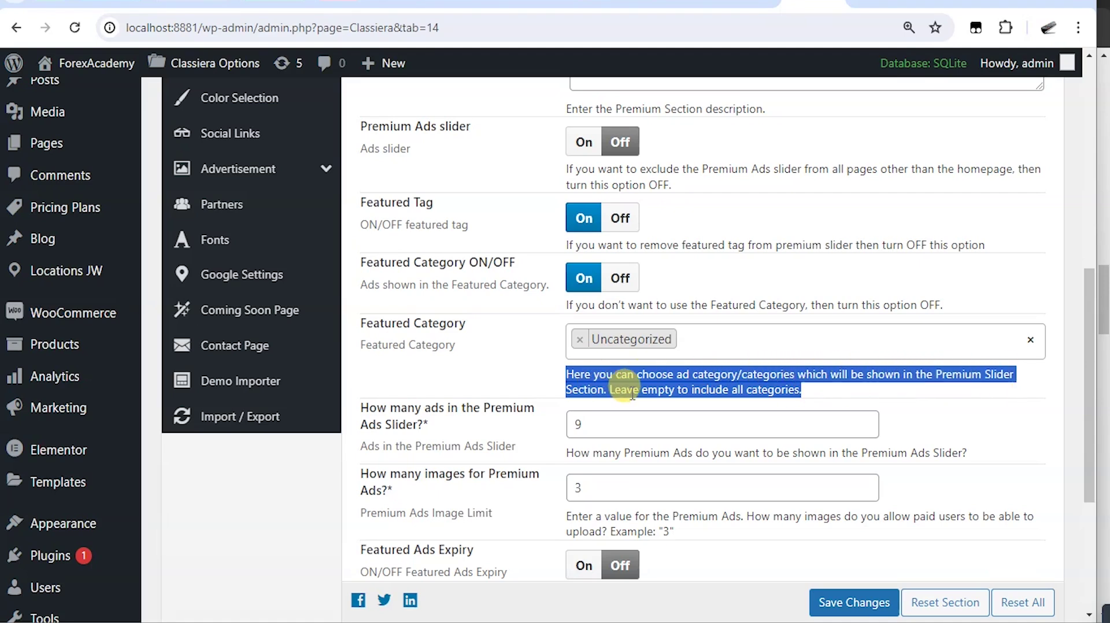
click(819, 393)
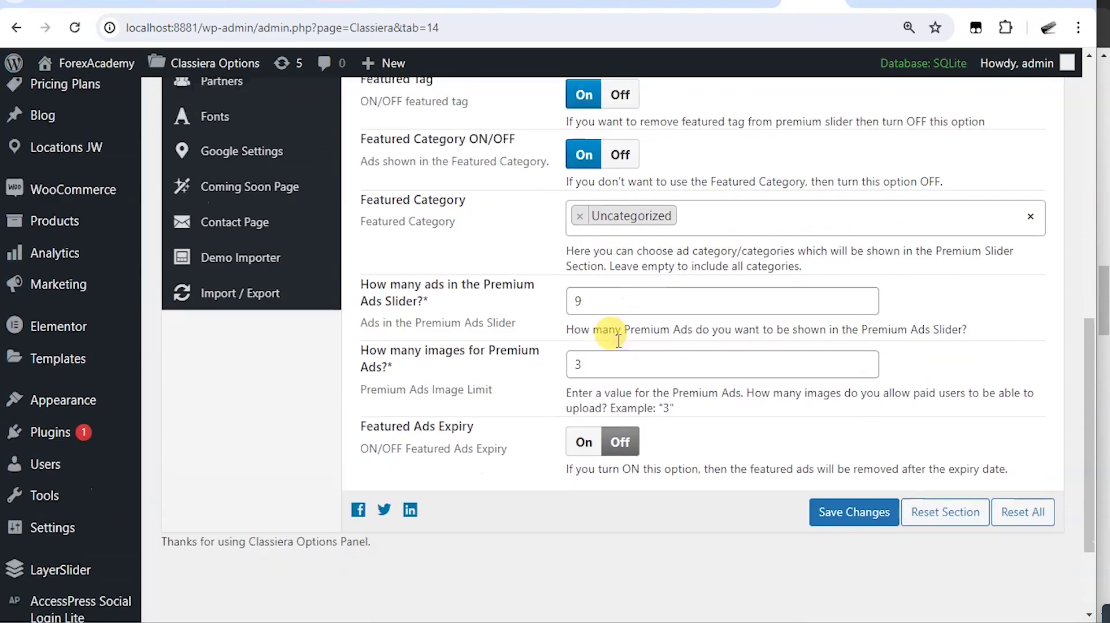
Step: Remove Jobs from Featured Category, keep the option Off, and select the slider ads count of 2
scroll(641, 345, down, 3)
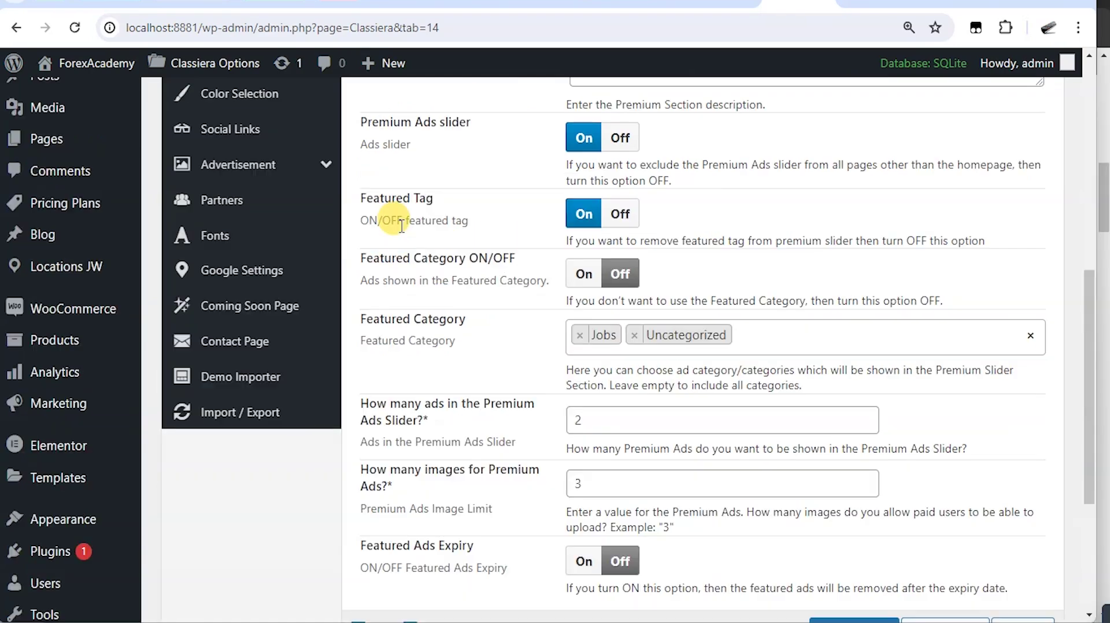
scroll(376, 277, down, 2)
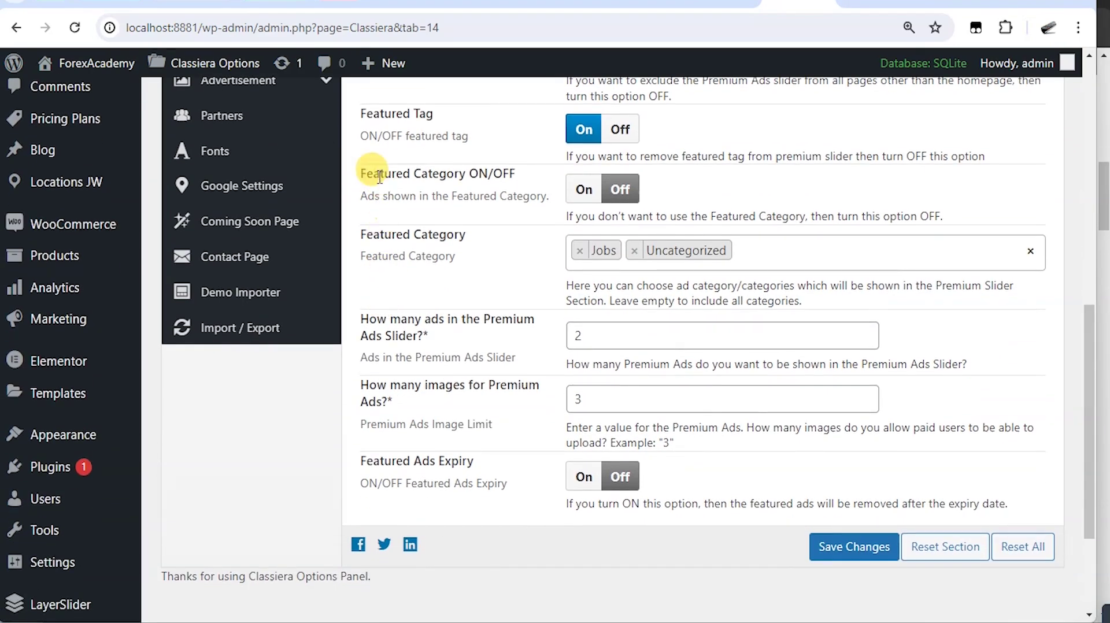
drag(362, 173, 1058, 513)
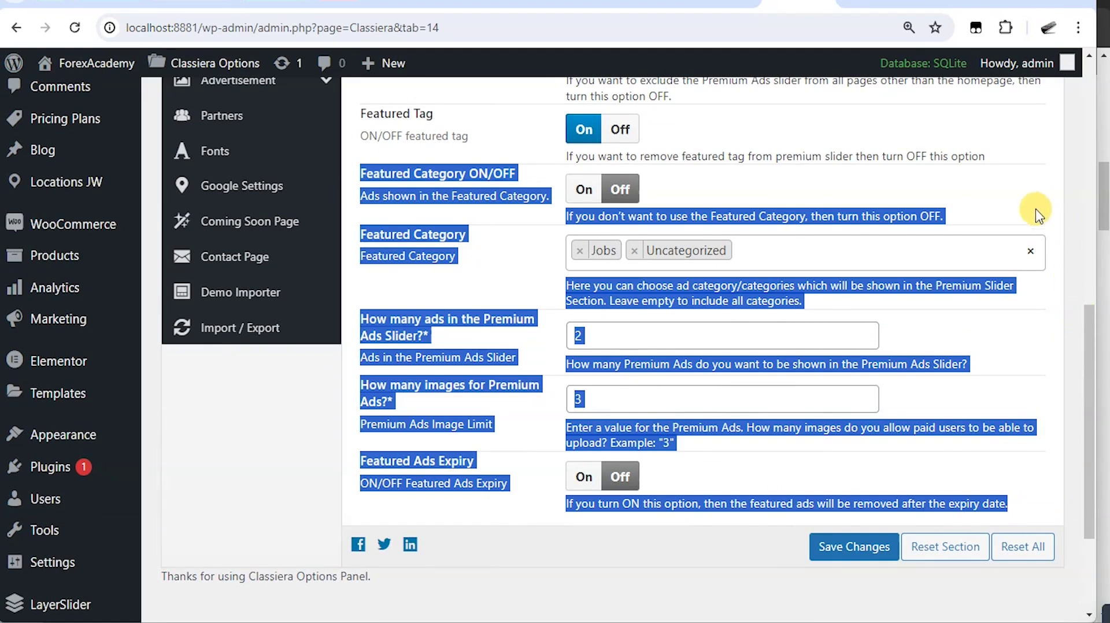
click(1075, 206)
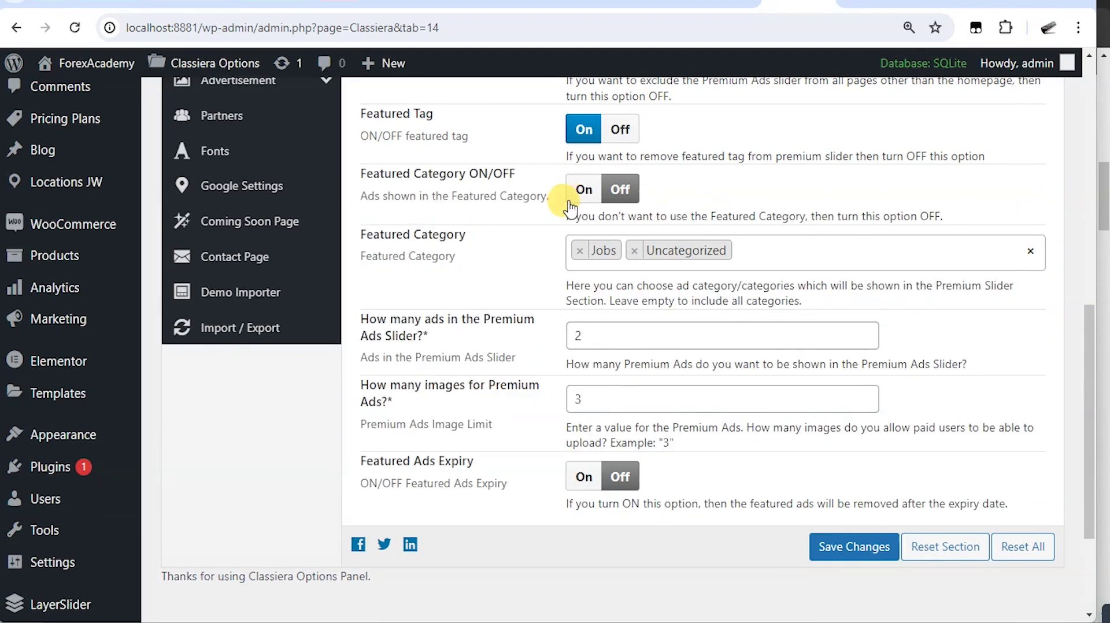
click(579, 251)
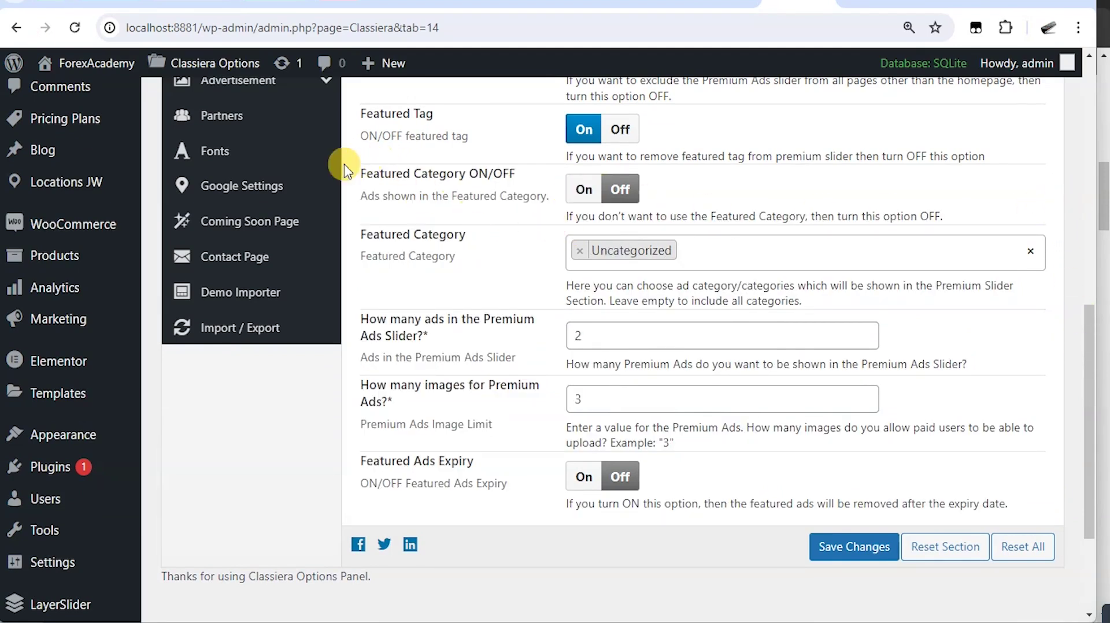
click(620, 196)
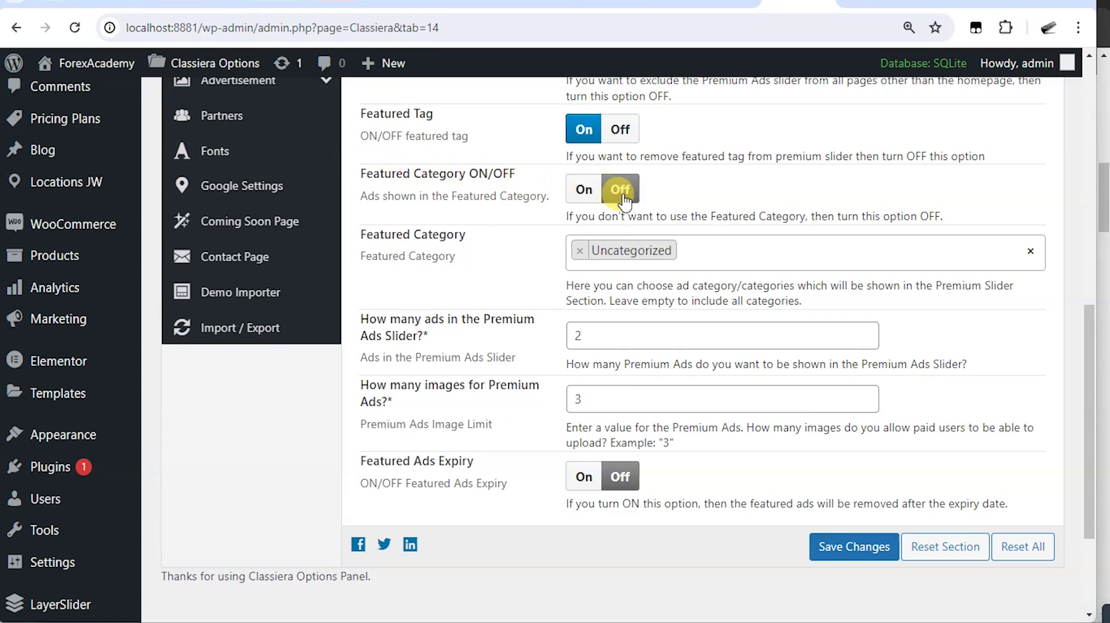
key(alt+Tab)
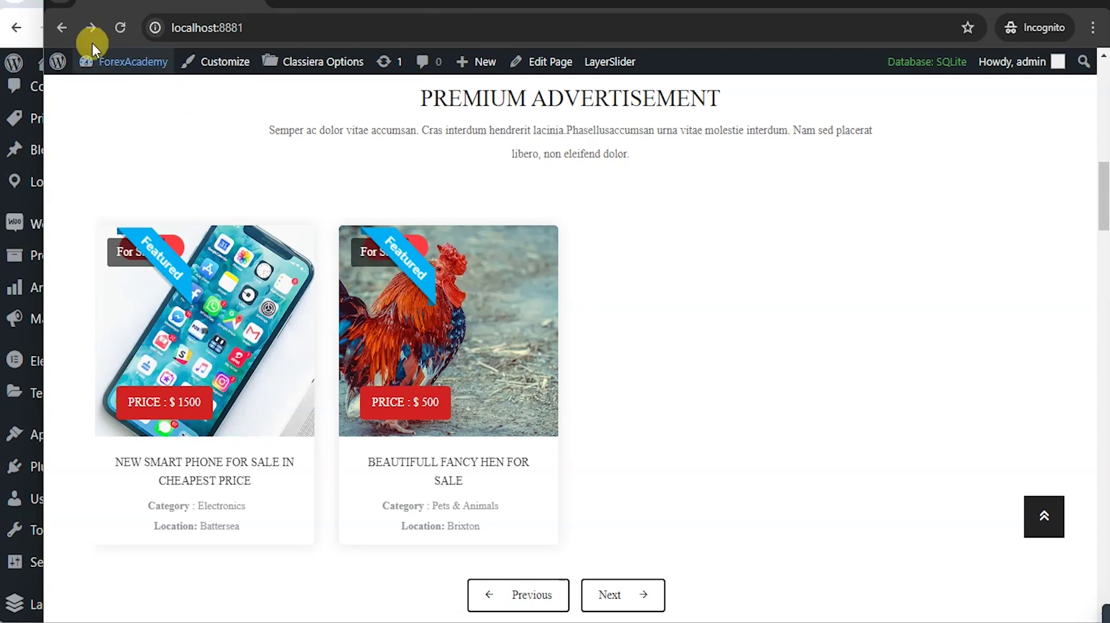
click(36, 35)
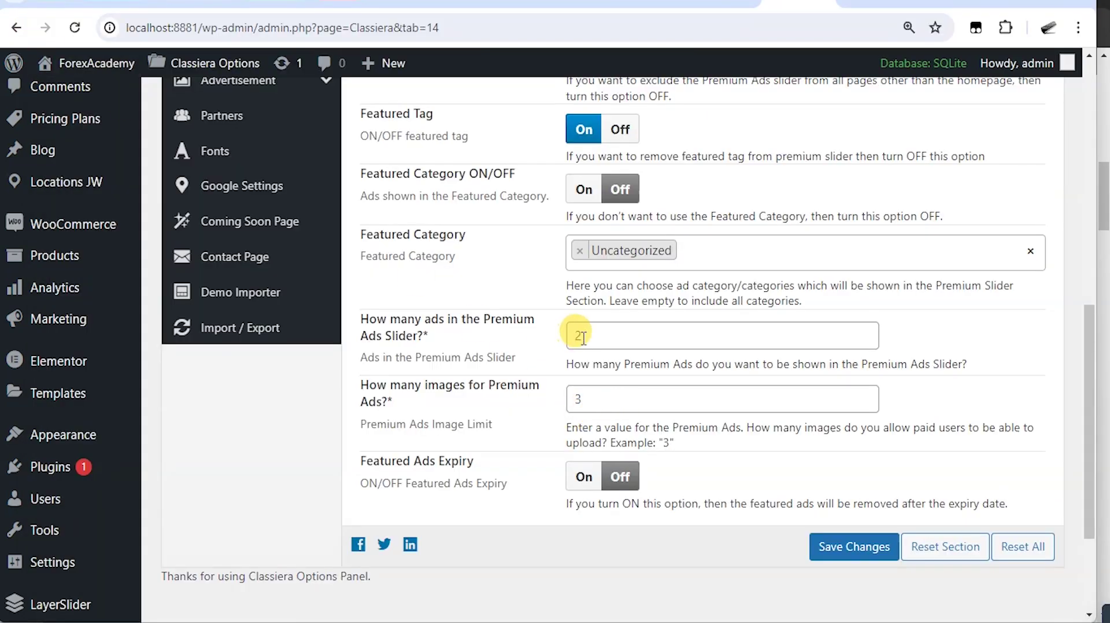
drag(581, 335, 550, 345)
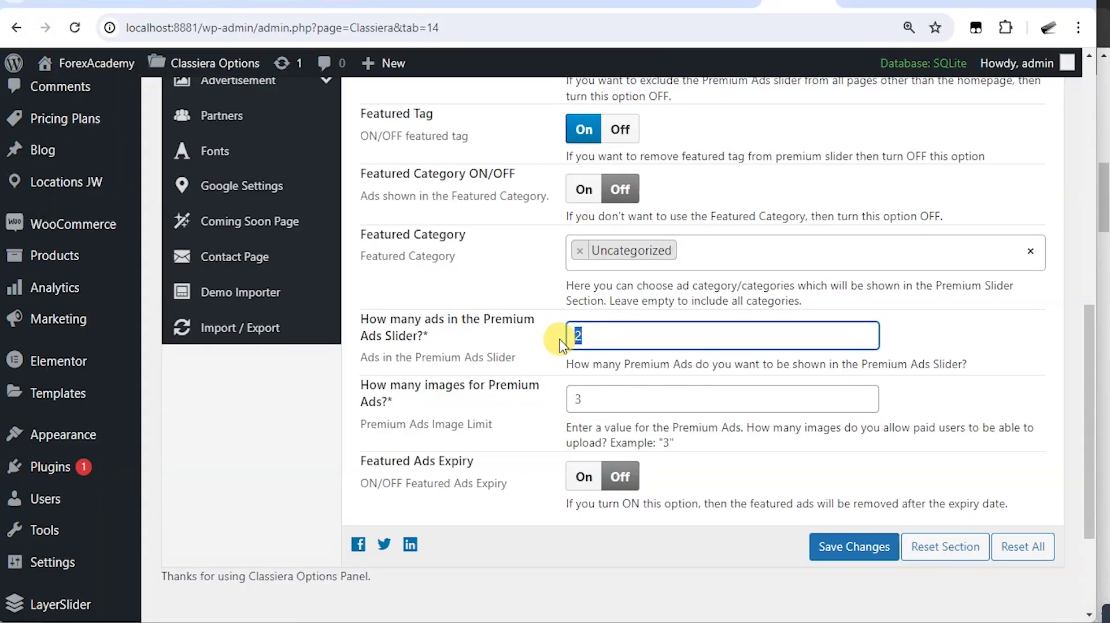
Step: Save the 4-ad slider setting, reload the front page, and review the 4 ads and 3-image values
click(821, 546)
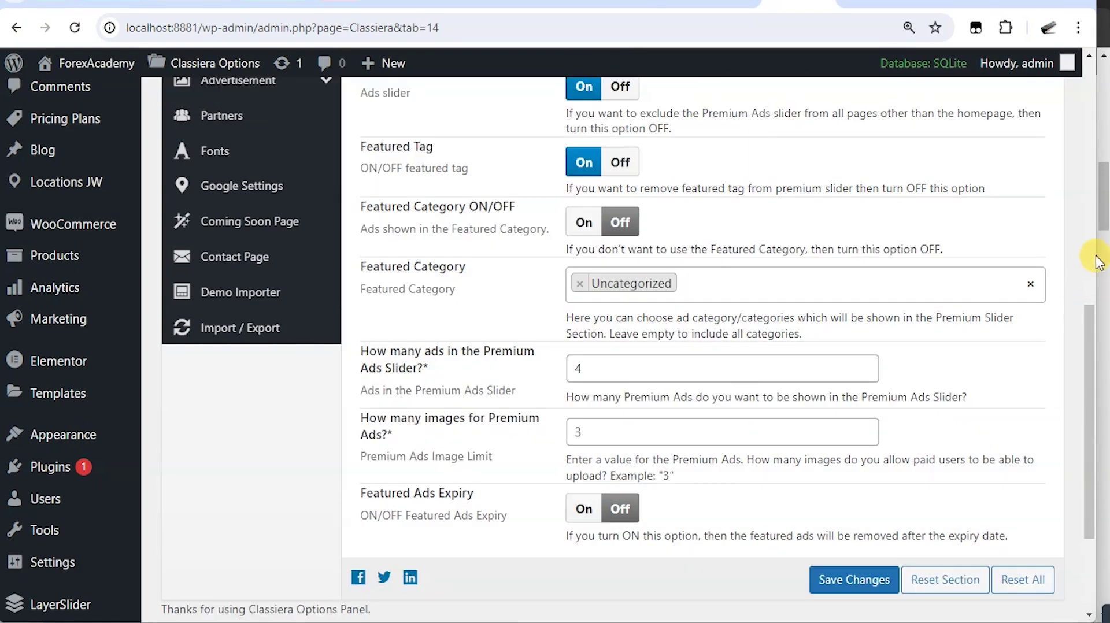
click(1105, 211)
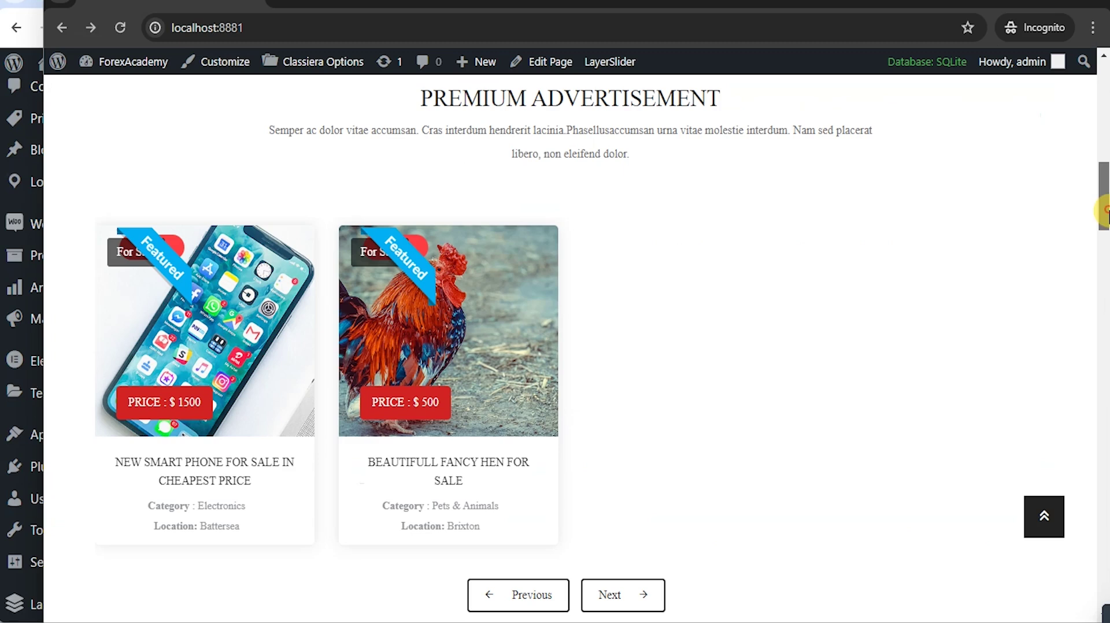
click(118, 27)
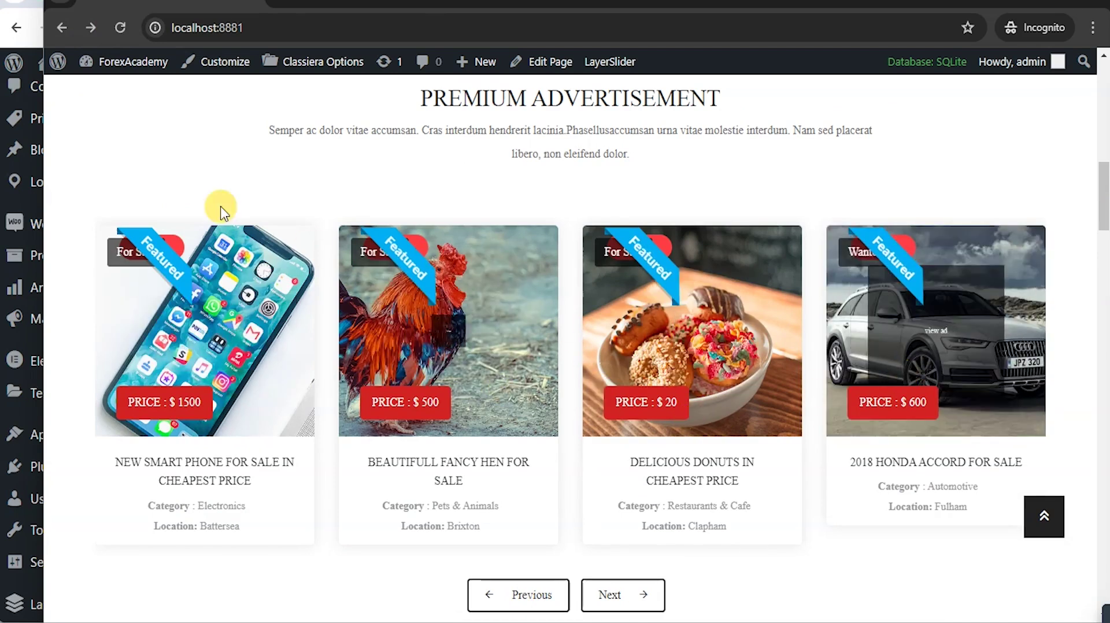
click(34, 37)
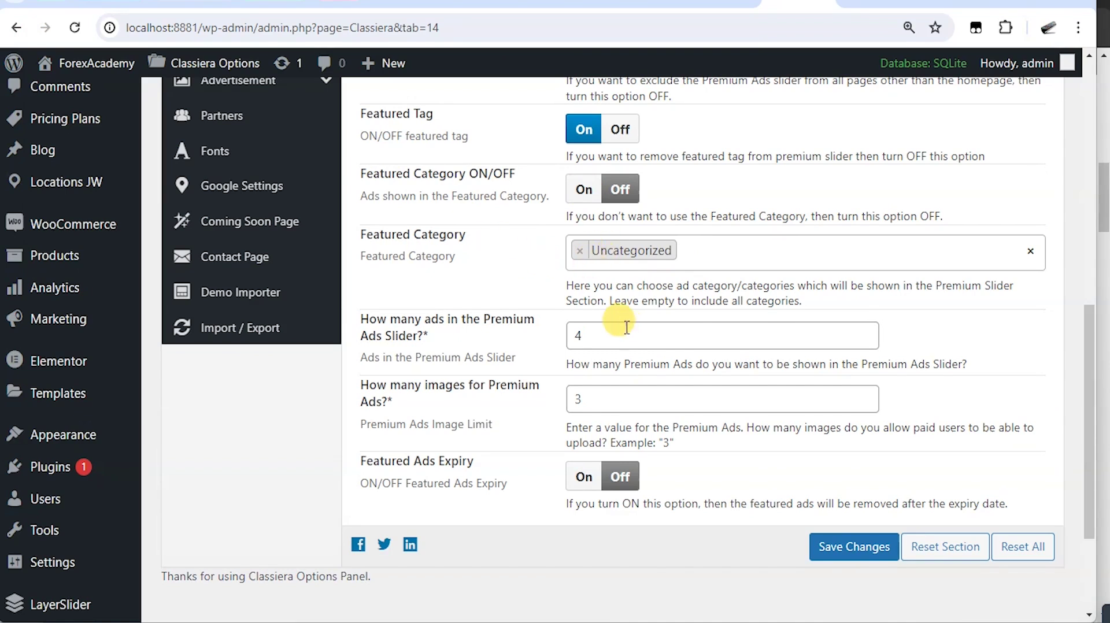
drag(589, 333, 578, 335)
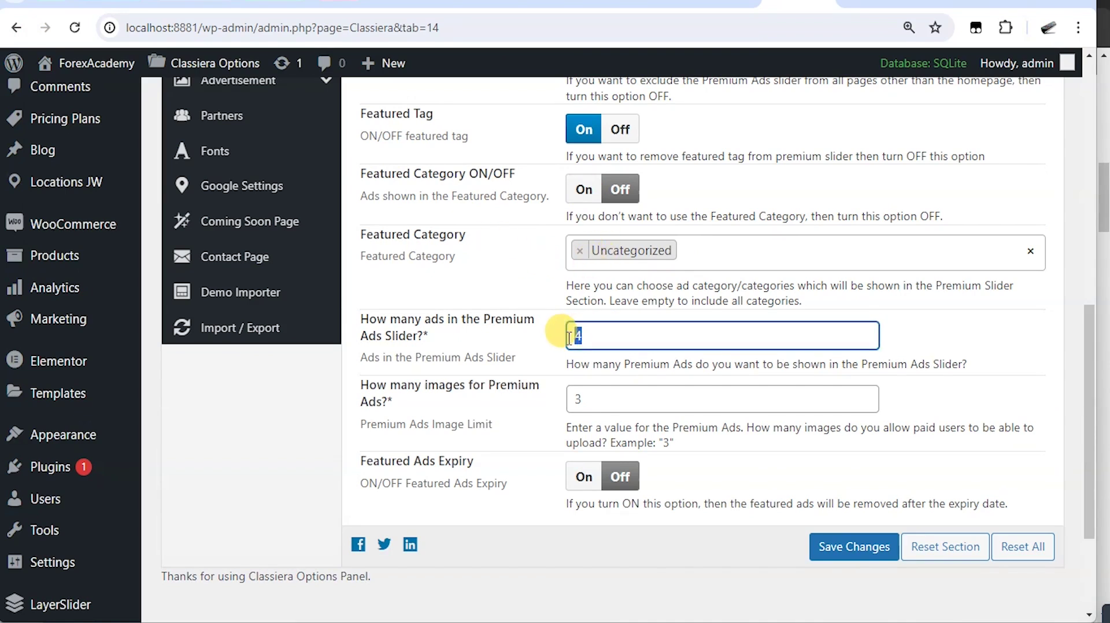
drag(596, 400, 558, 407)
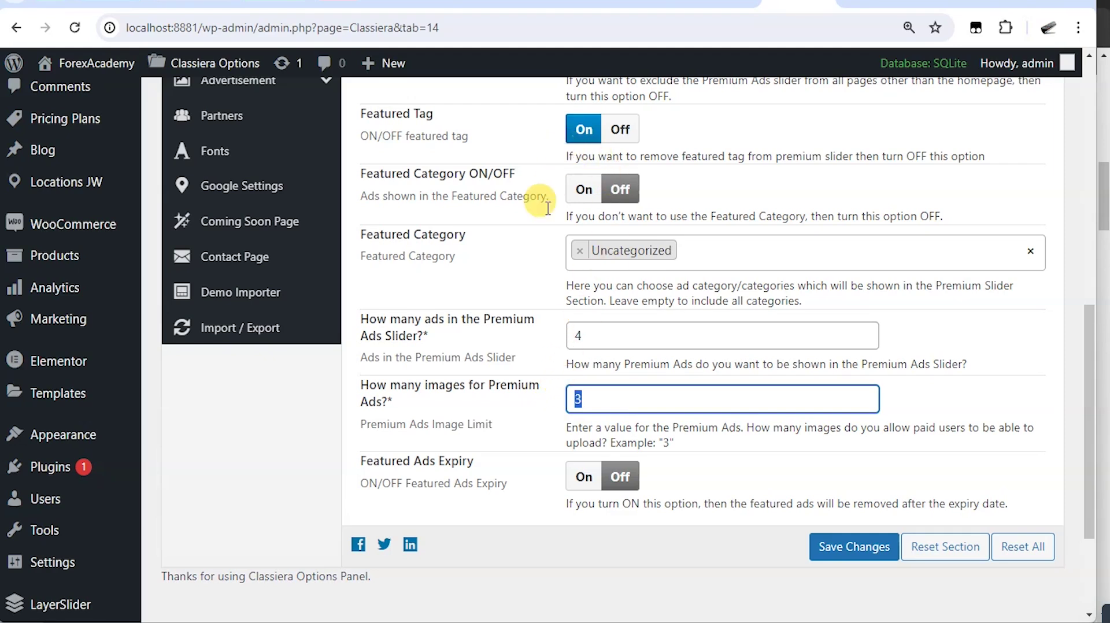
drag(362, 174, 849, 307)
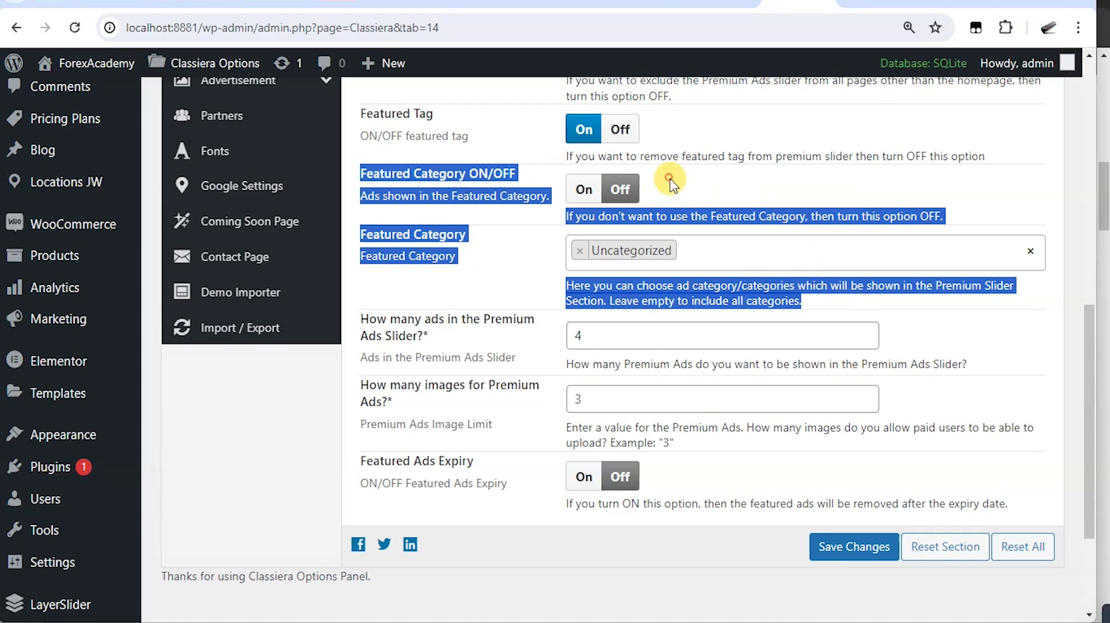
Step: Turn Featured Category on, save, and reload the front page
click(585, 189)
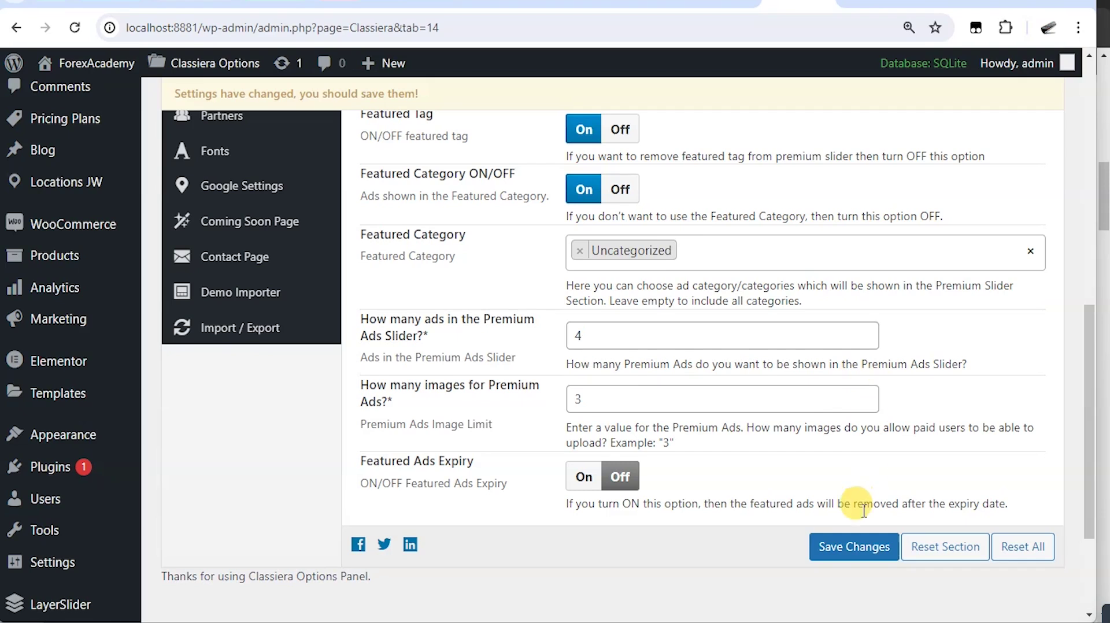
click(837, 547)
key(alt+Tab)
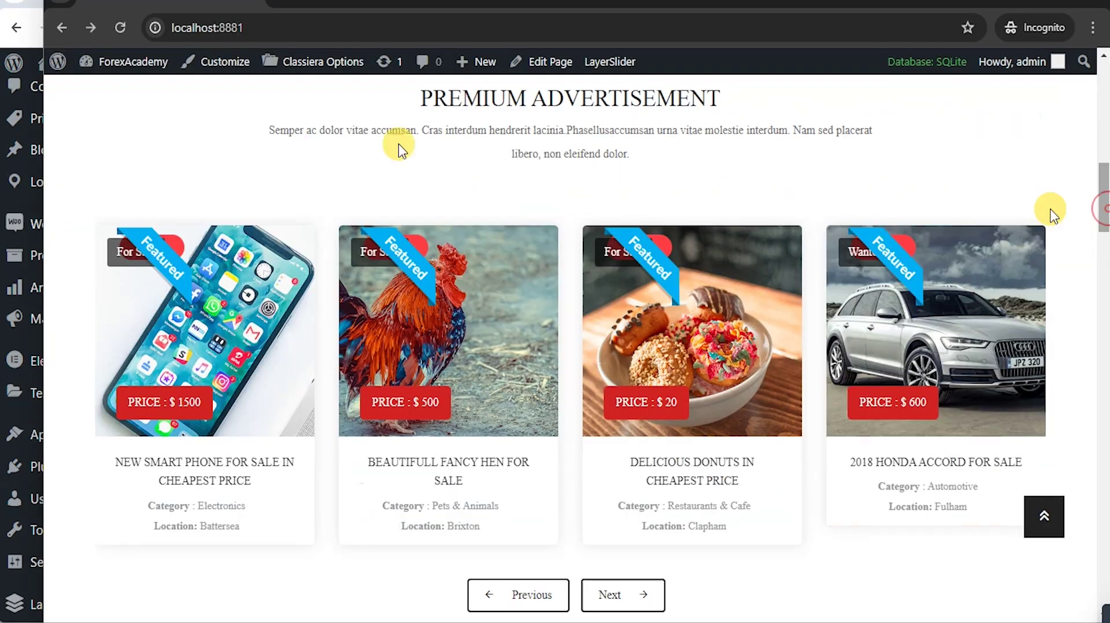
click(108, 30)
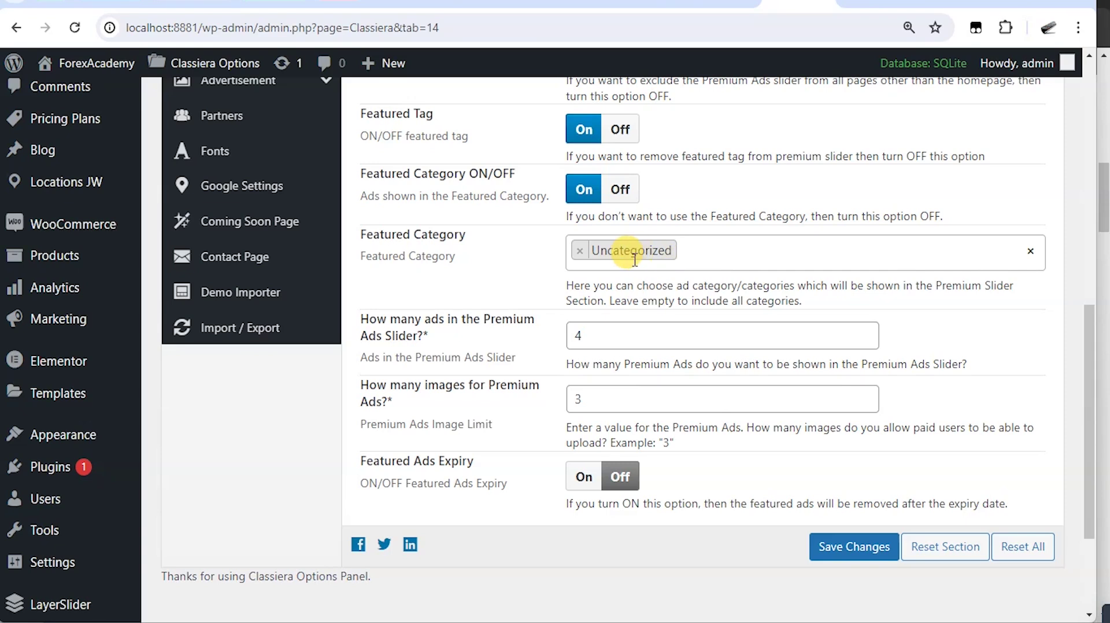
Step: Add Jobs to the featured categories alongside Uncategorized, save, and check the front end
click(693, 254)
click(774, 252)
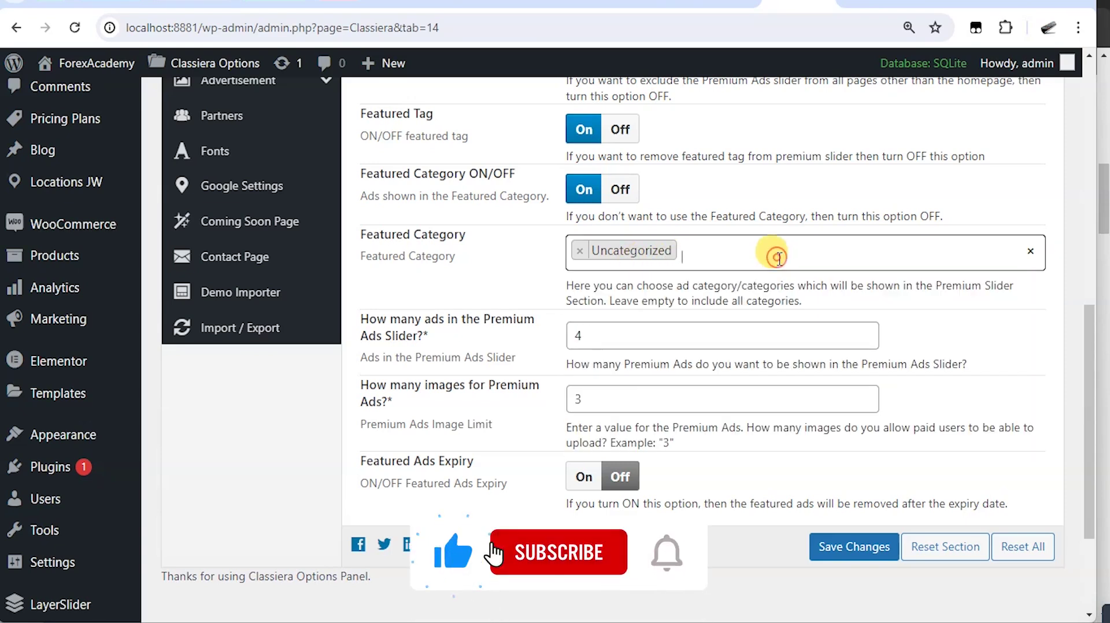
click(747, 254)
click(630, 321)
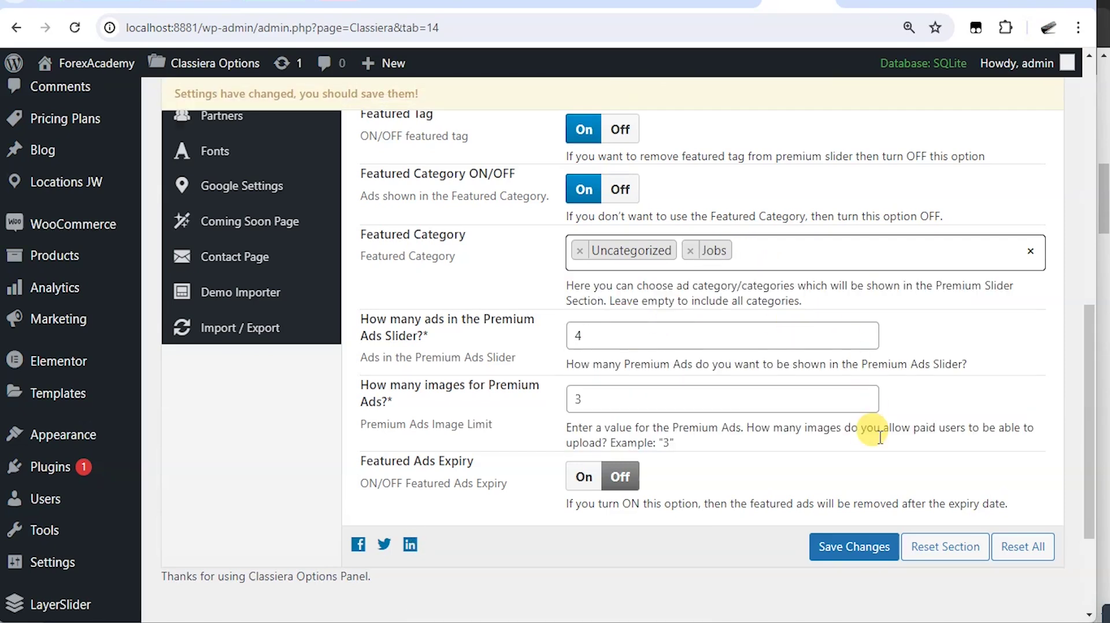
click(847, 548)
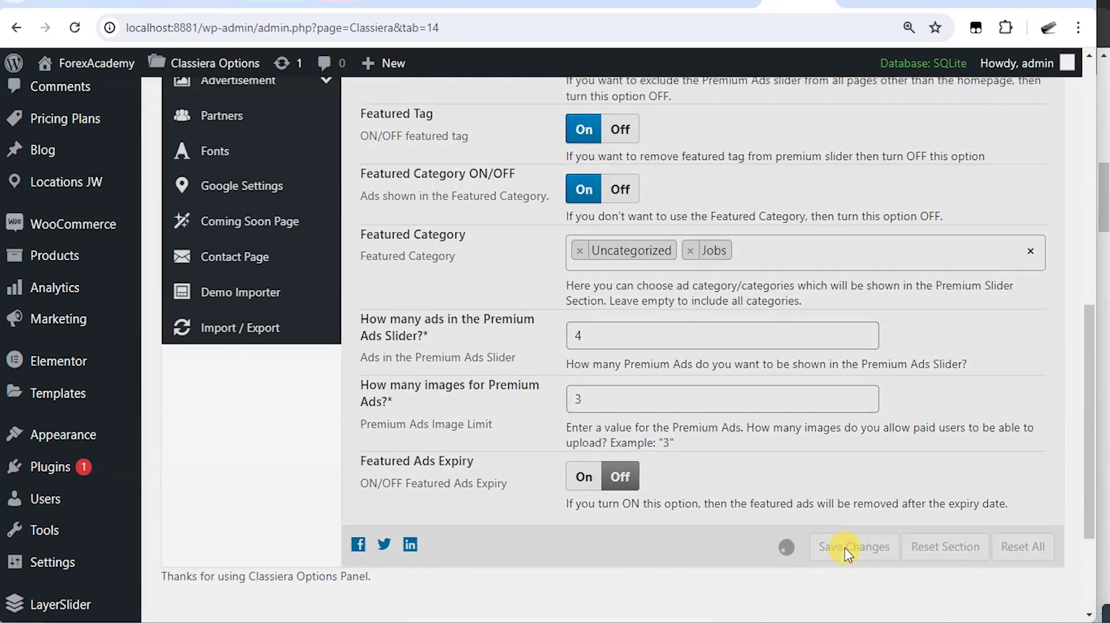
key(alt+Tab)
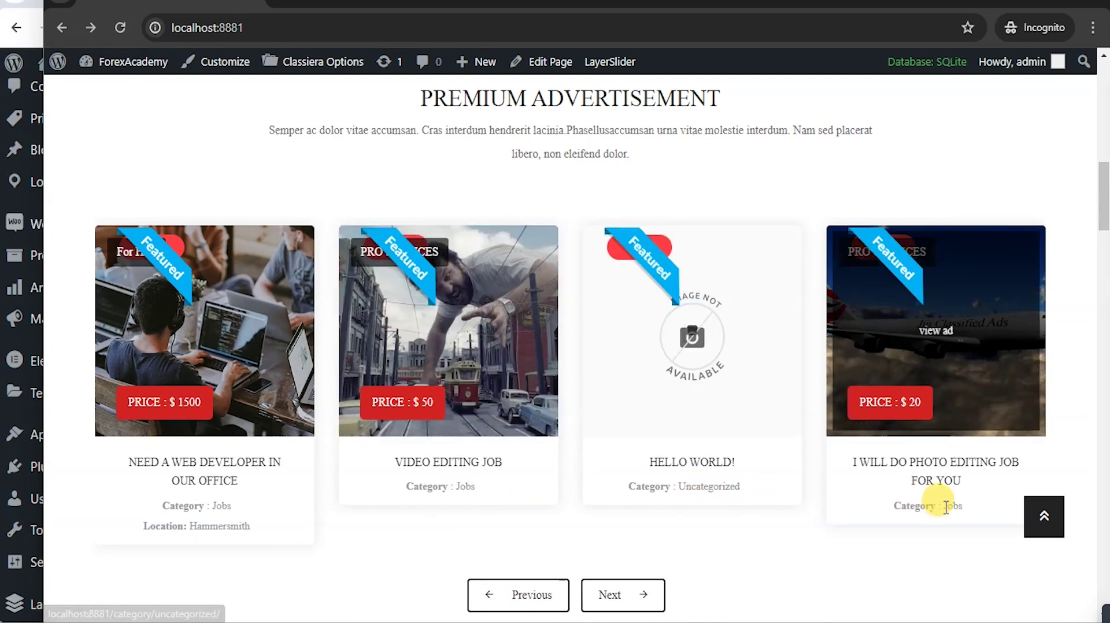
key(alt+Tab)
click(815, 250)
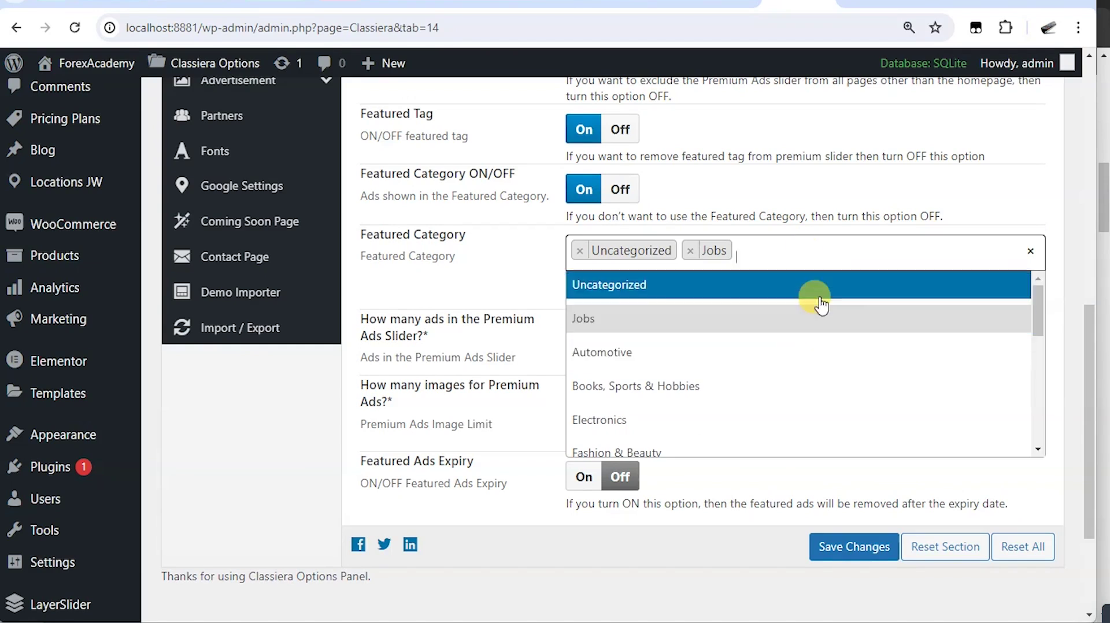
click(1101, 198)
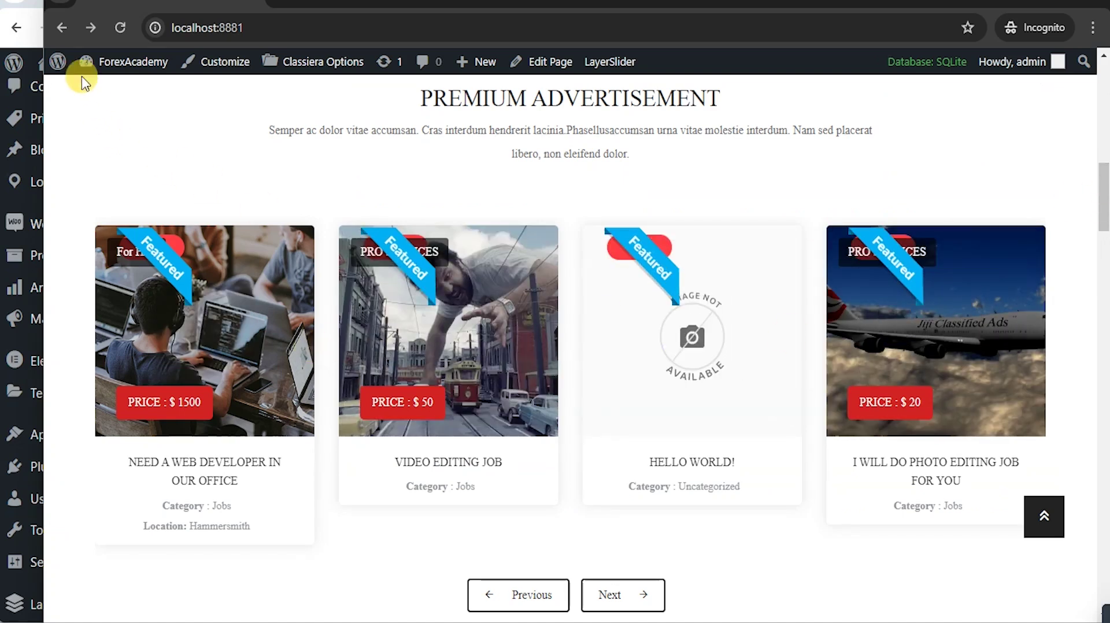
Step: Close the category list, save the settings, and reload the front page
click(35, 37)
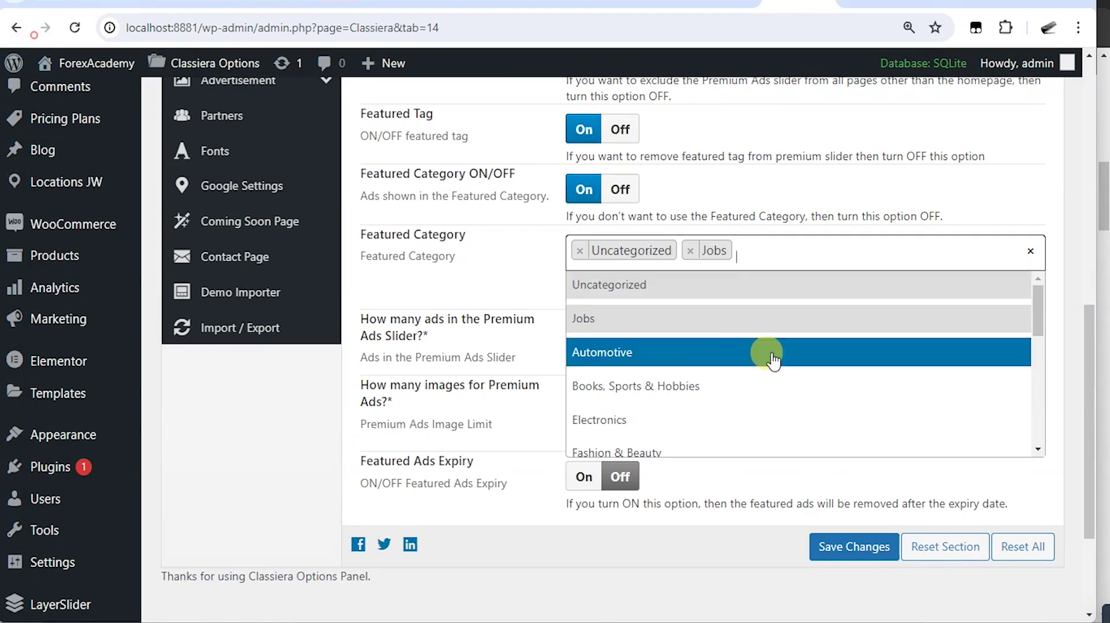
click(1062, 300)
drag(585, 332, 509, 339)
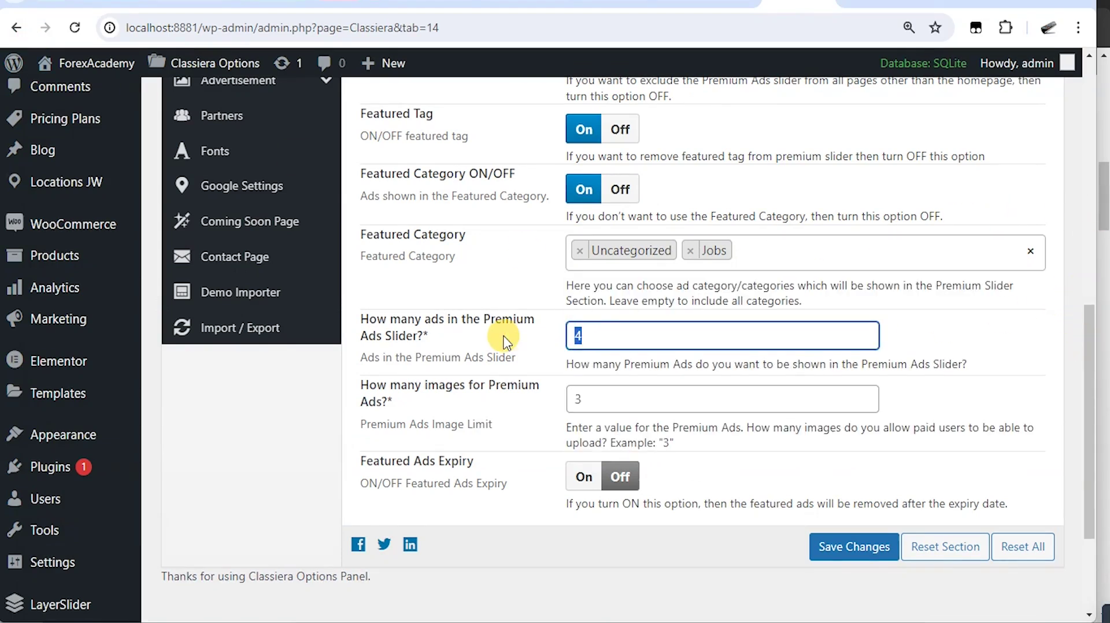
click(833, 550)
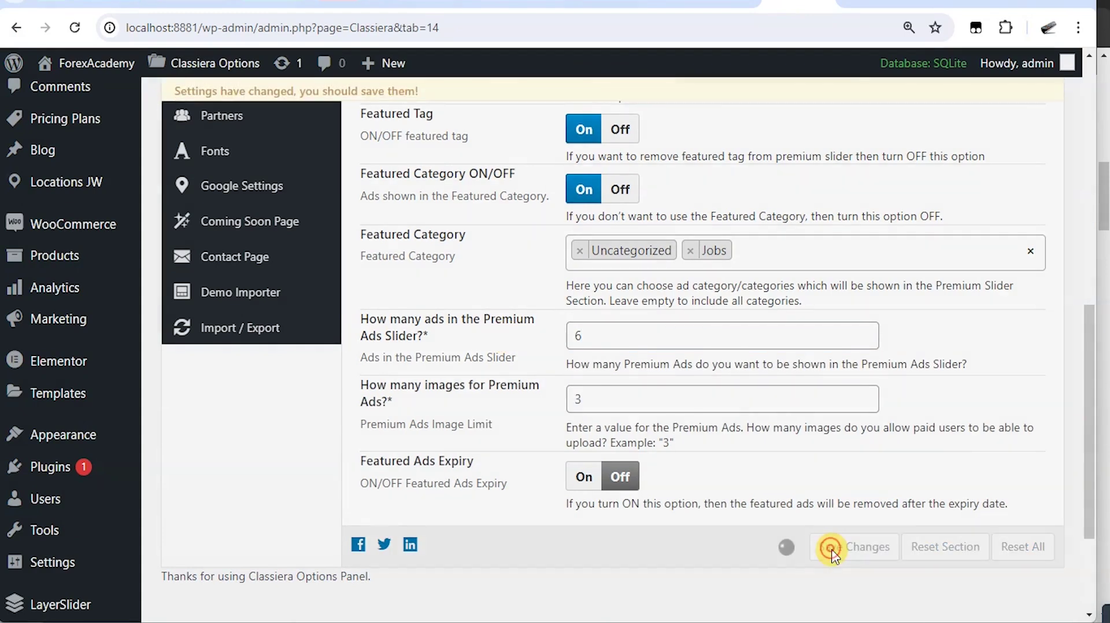
key(alt+Tab)
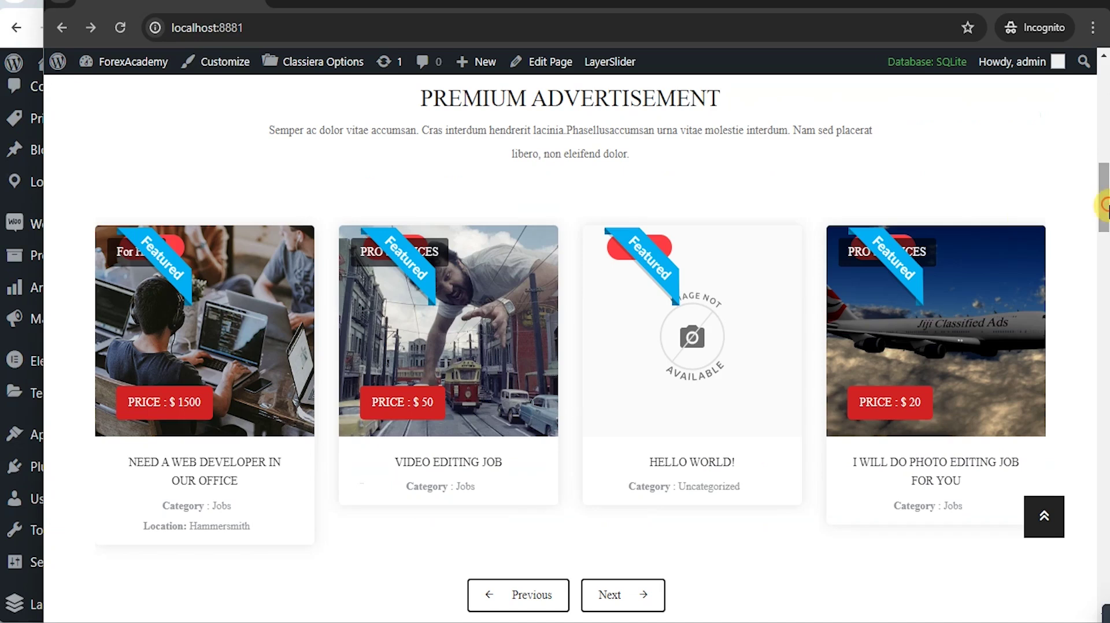
click(124, 29)
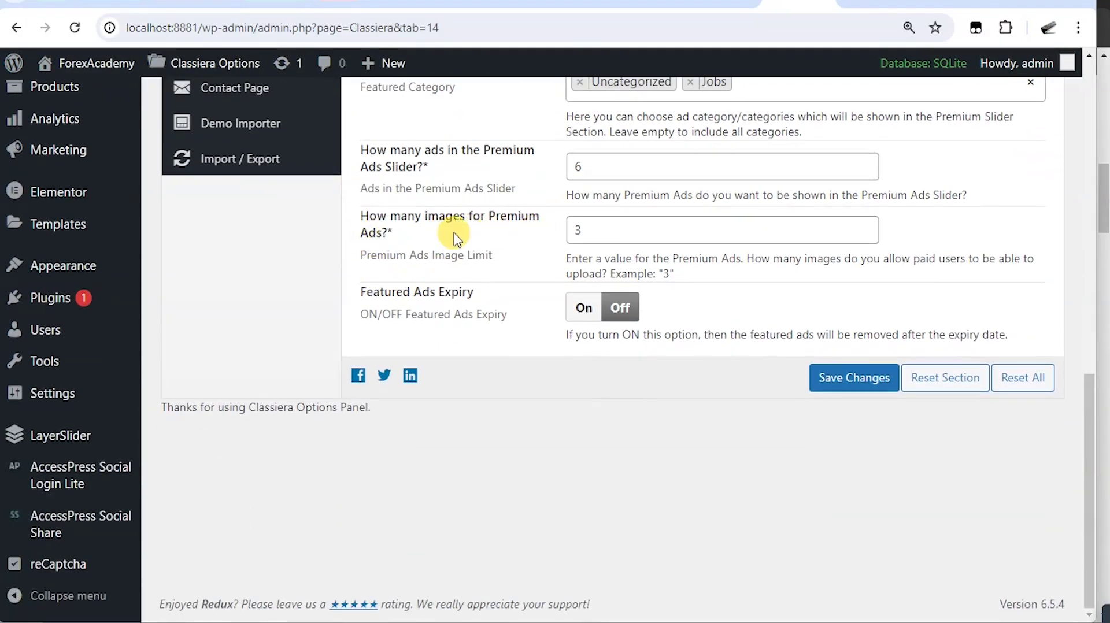
Step: Leave the premium image limit at 3 and switch Featured Ads Expiry on
click(584, 232)
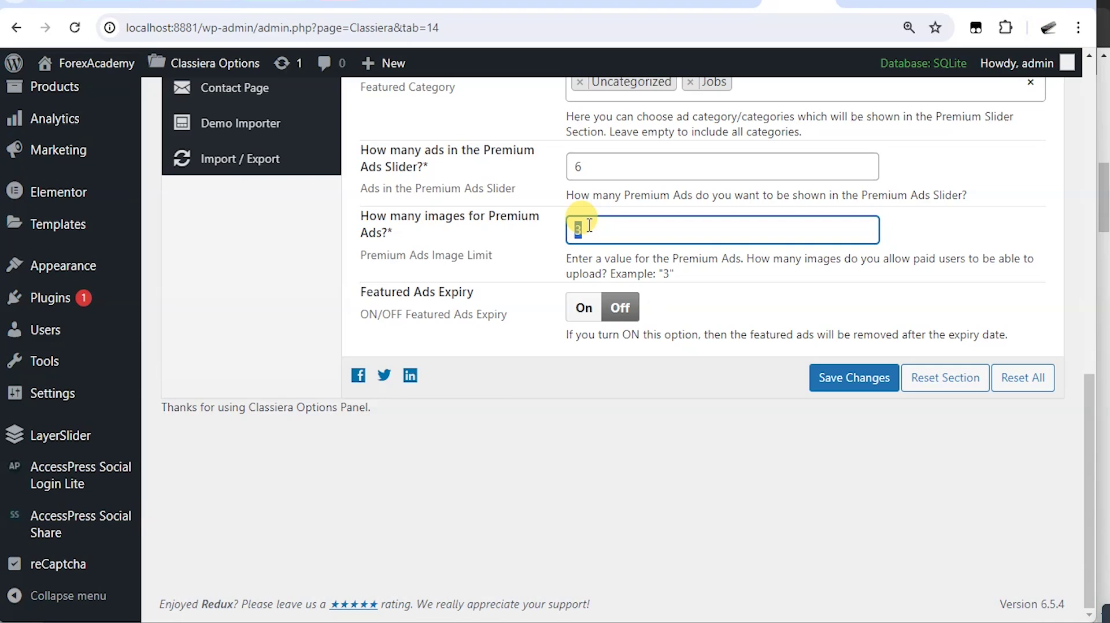
click(358, 294)
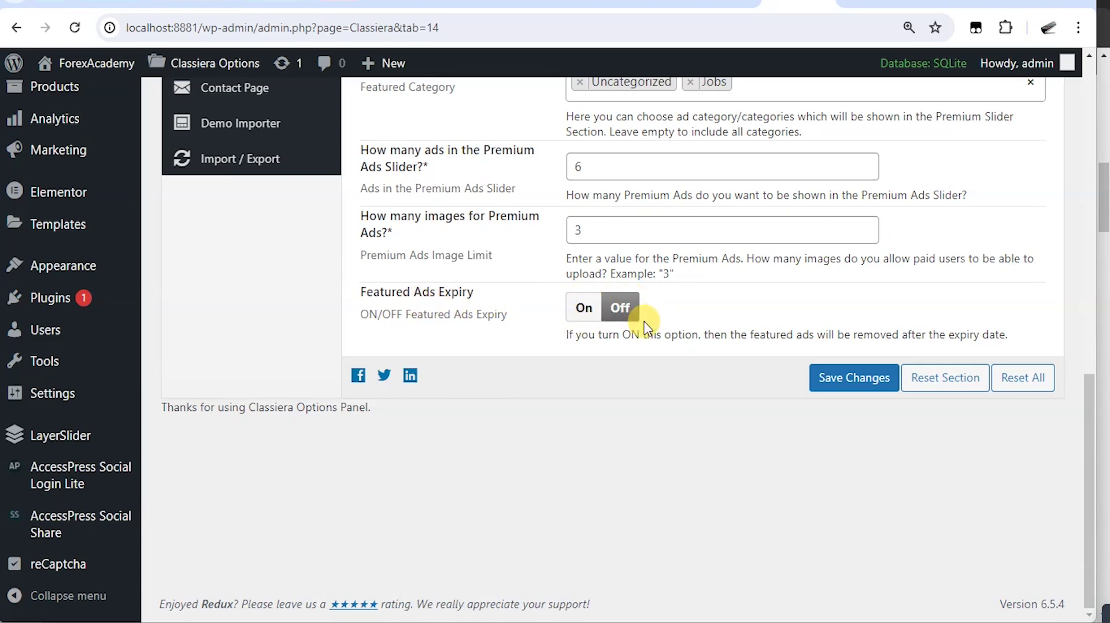
click(584, 311)
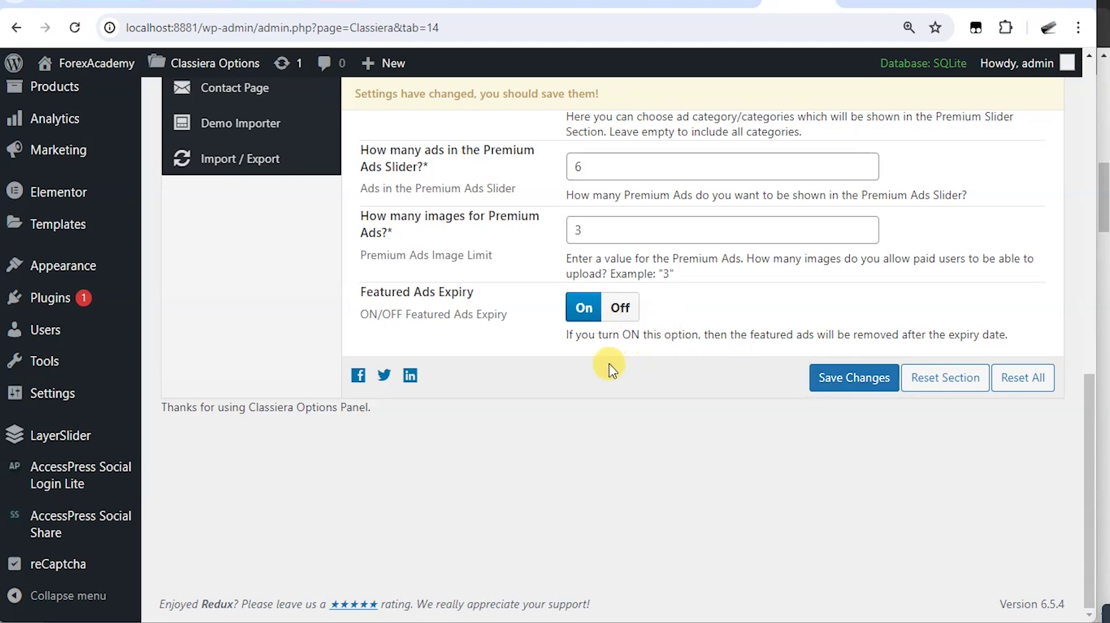
scroll(608, 324, up, 3)
scroll(633, 320, up, 8)
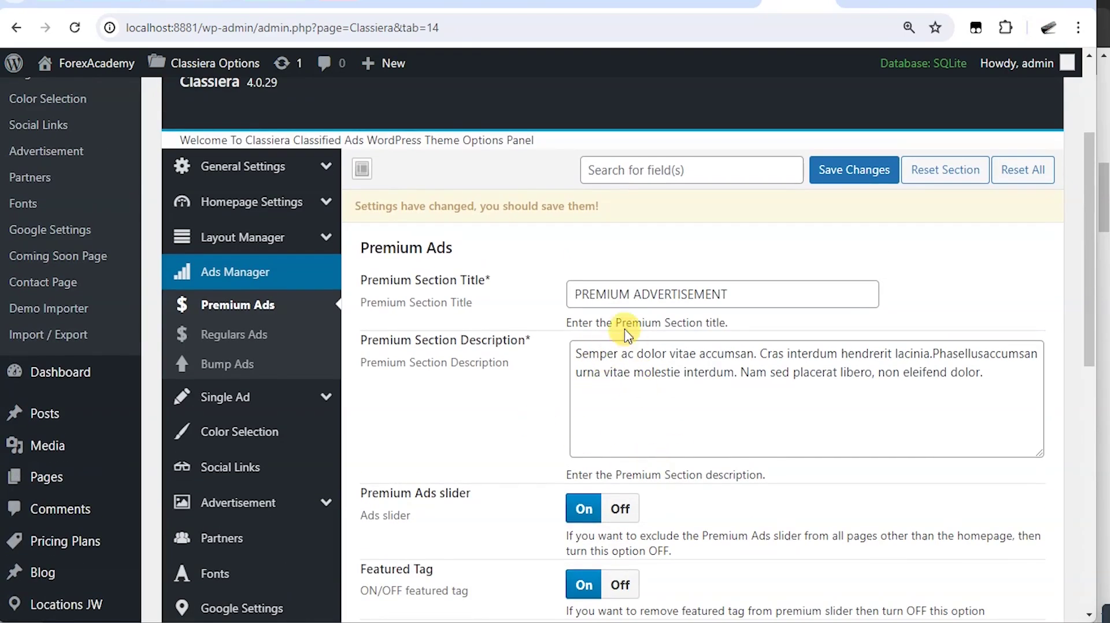
Step: Open the Regulars Ads settings and set Regular Ads Expiry to Four Months
click(245, 341)
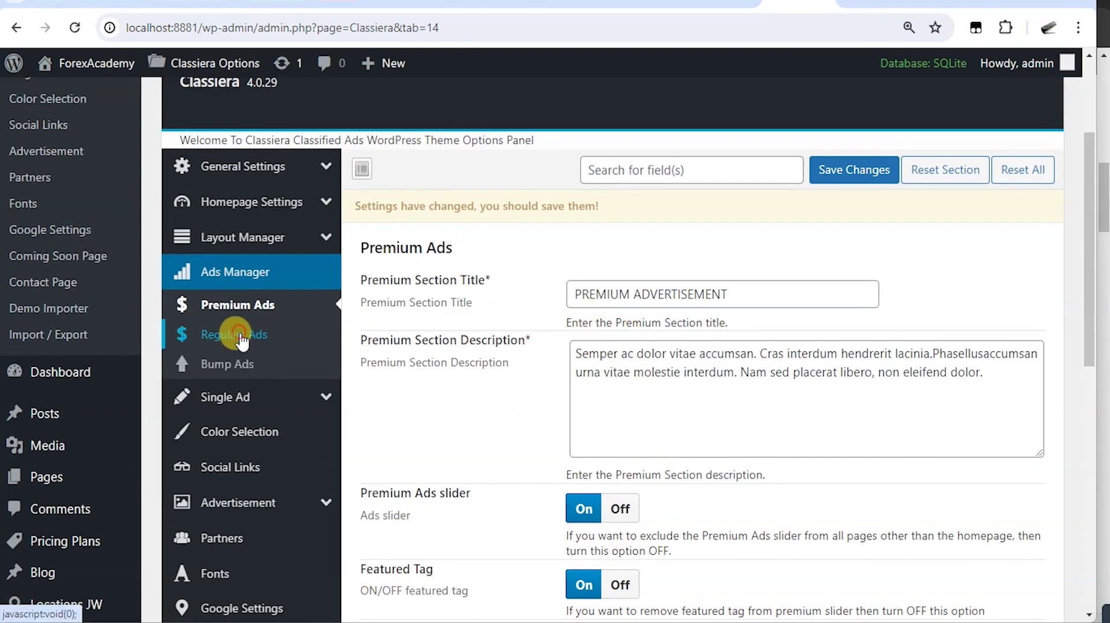
scroll(457, 346, down, 2)
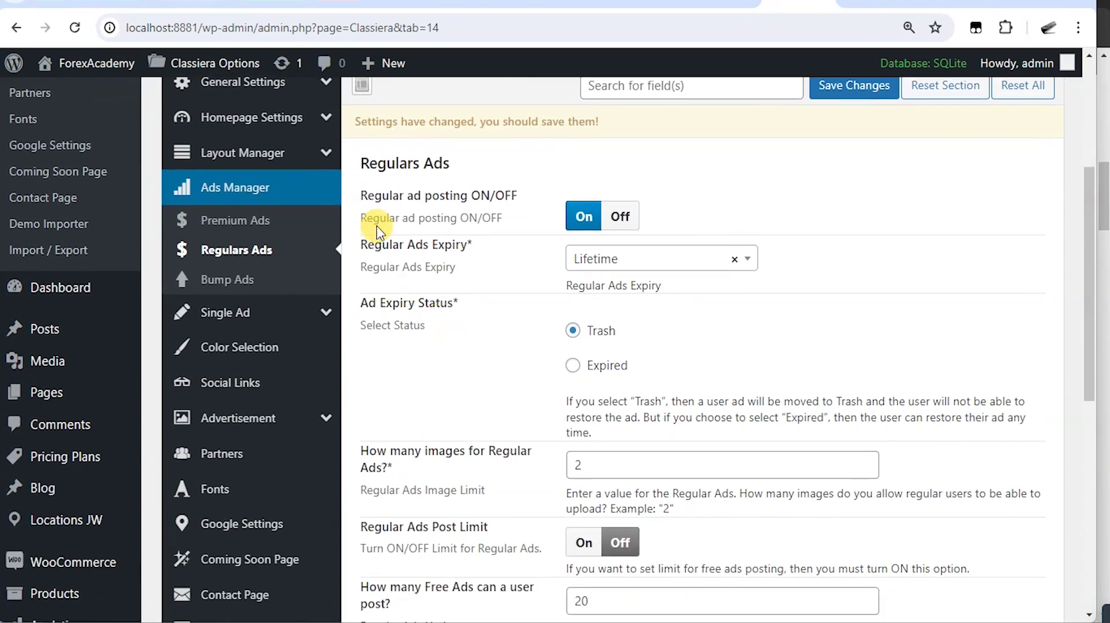
triple_click(405, 163)
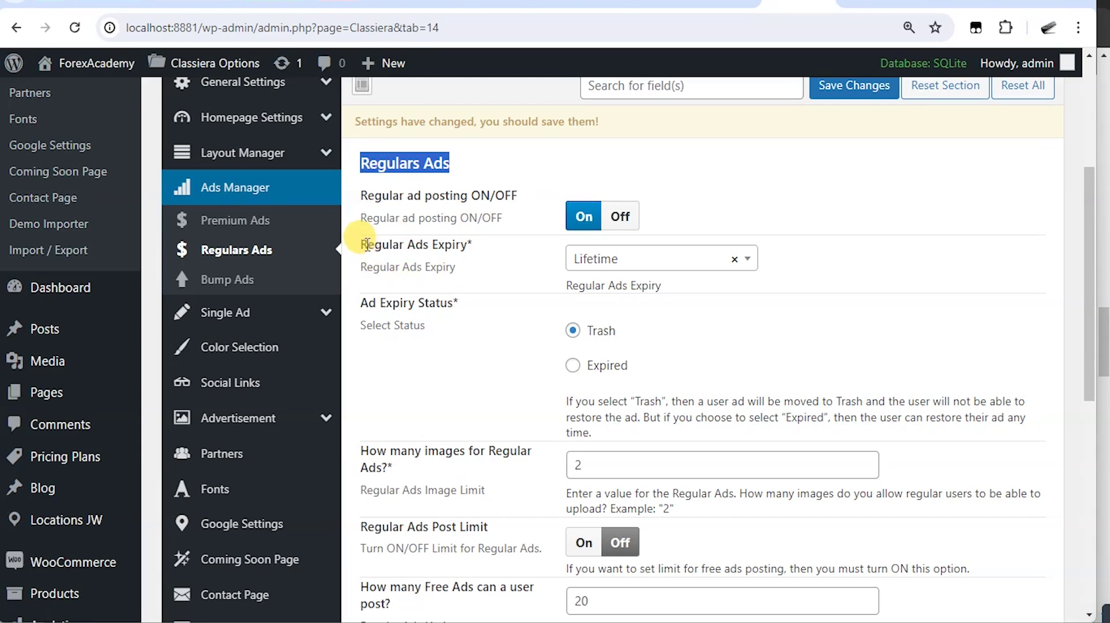
drag(363, 244, 486, 250)
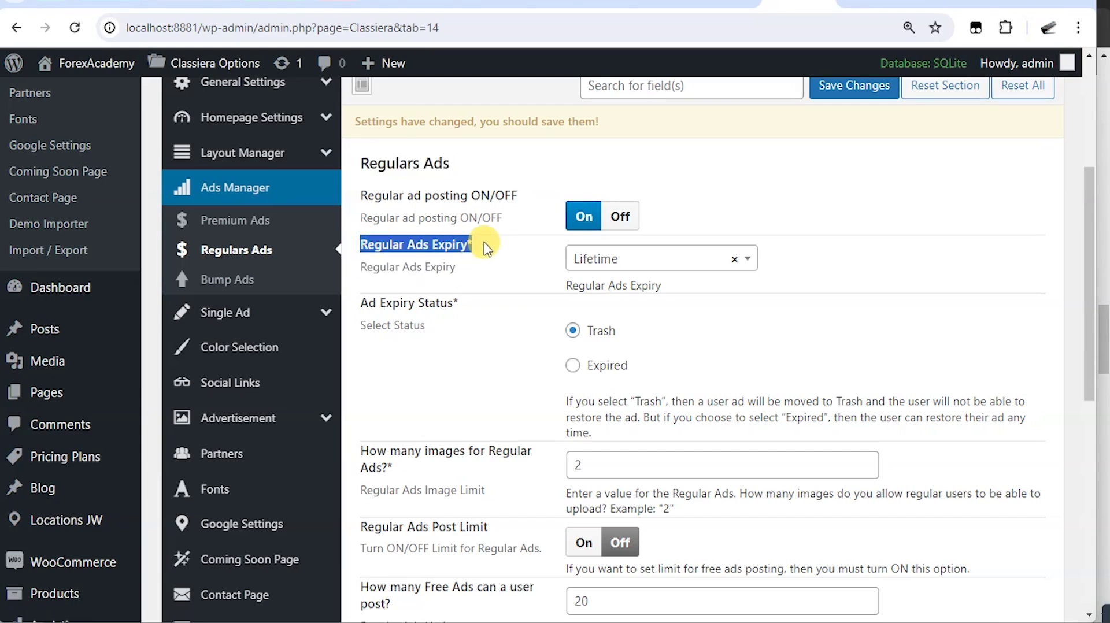
click(748, 264)
scroll(705, 354, up, 10)
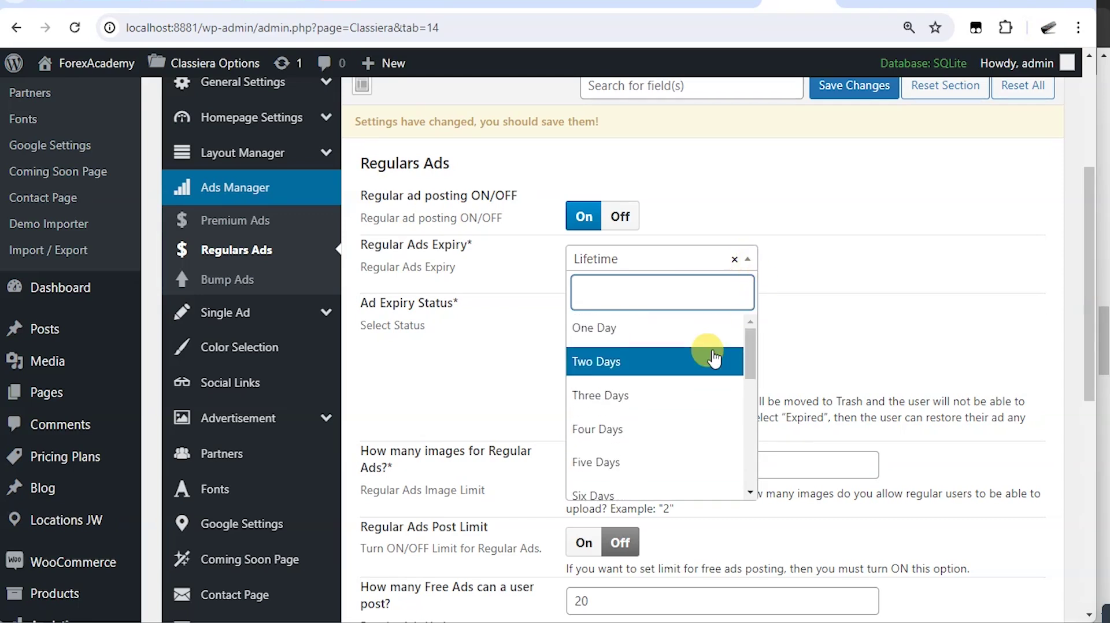
scroll(644, 364, down, 5)
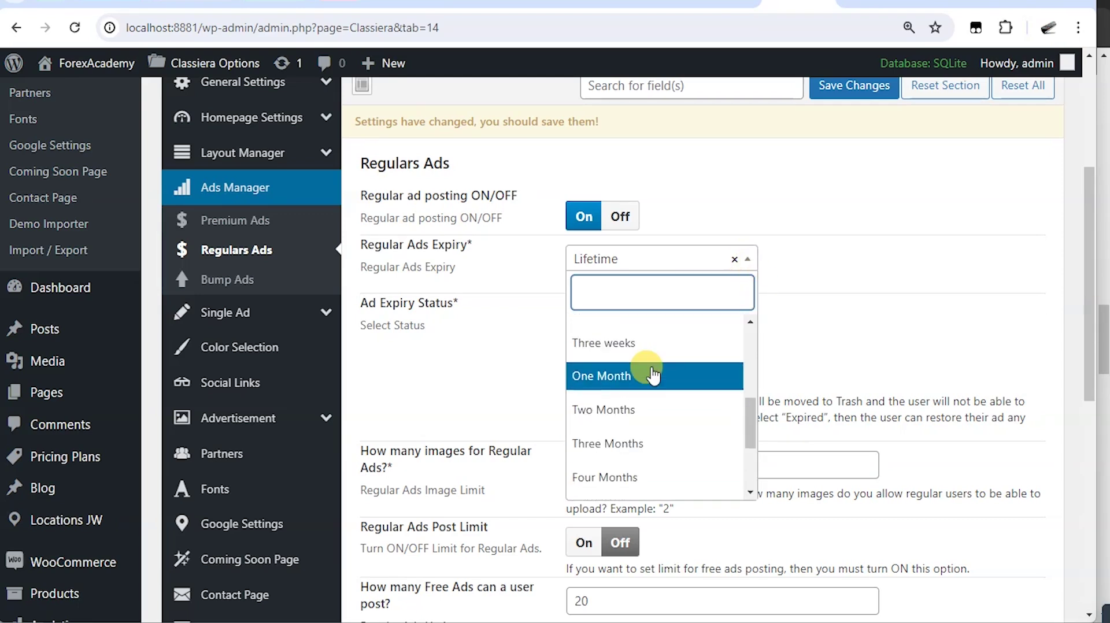
scroll(654, 375, down, 3)
scroll(644, 365, down, 2)
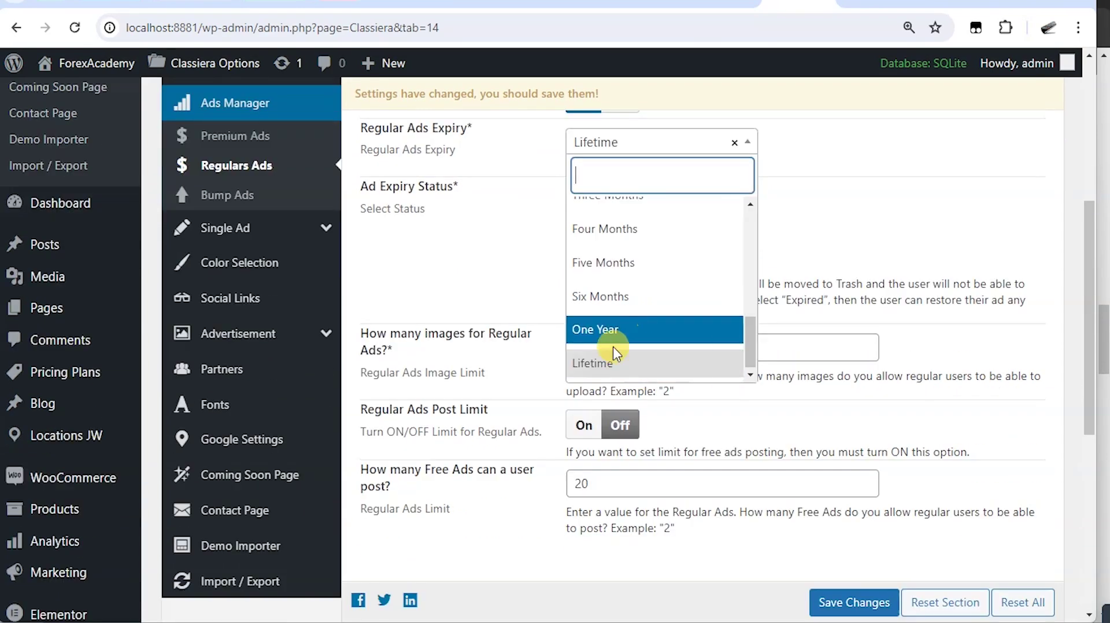
click(627, 365)
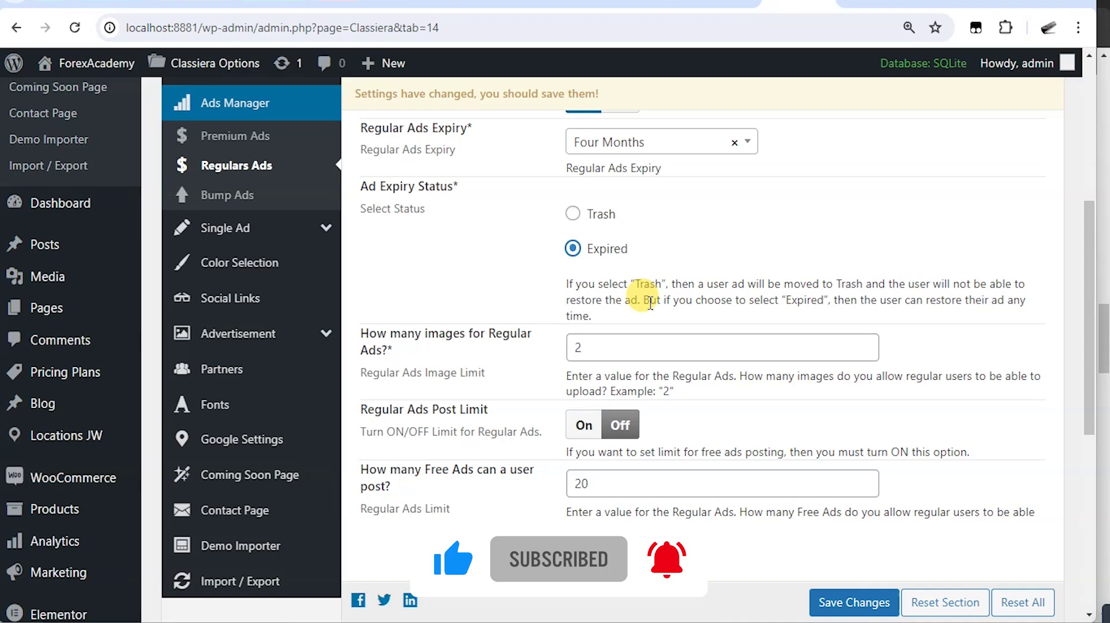
Step: Review the Trash and Expired status help text, with the status set to Expired
drag(638, 300, 567, 284)
click(681, 319)
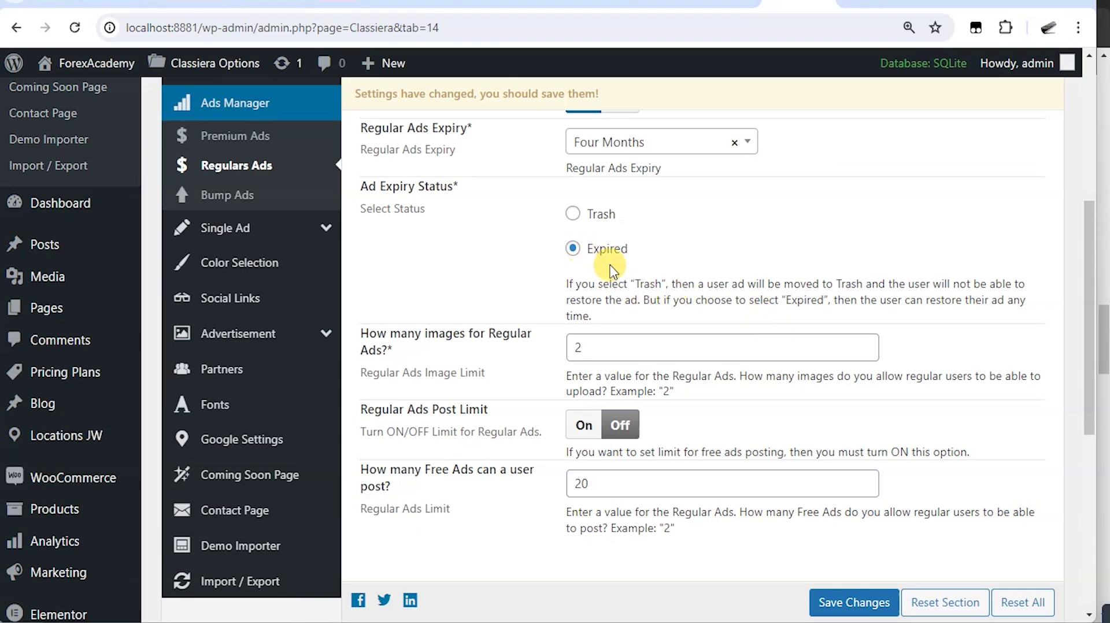
drag(644, 299, 646, 319)
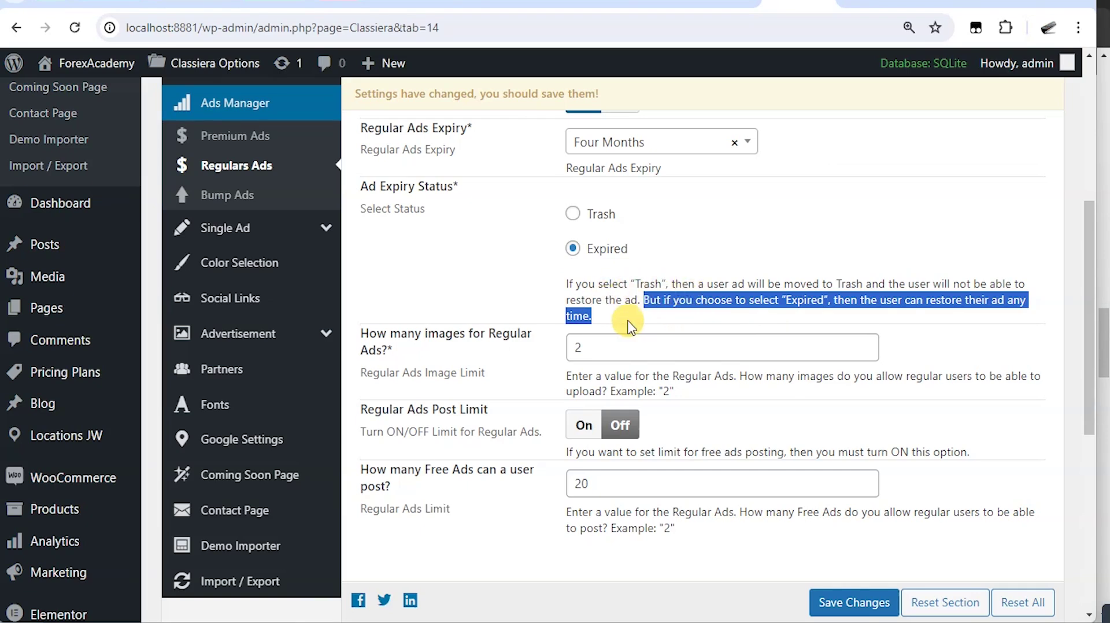
Step: Change the regular ads image limit from 2 to 5 and turn Regular Ads Post Limit on
scroll(376, 289, down, 3)
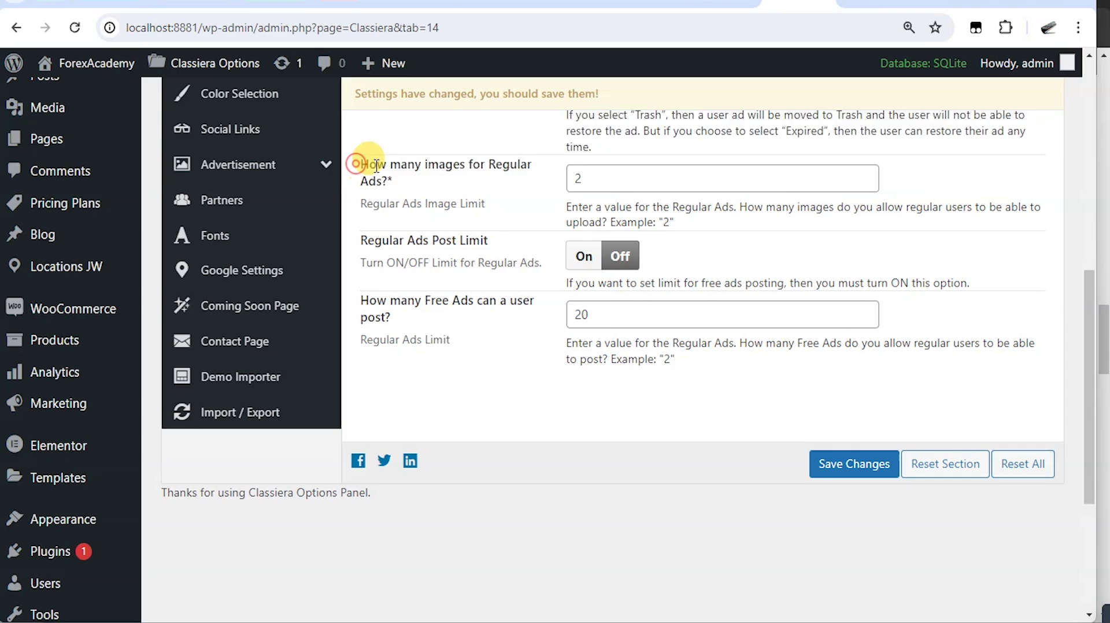
drag(359, 164, 486, 179)
click(426, 183)
drag(583, 179, 573, 181)
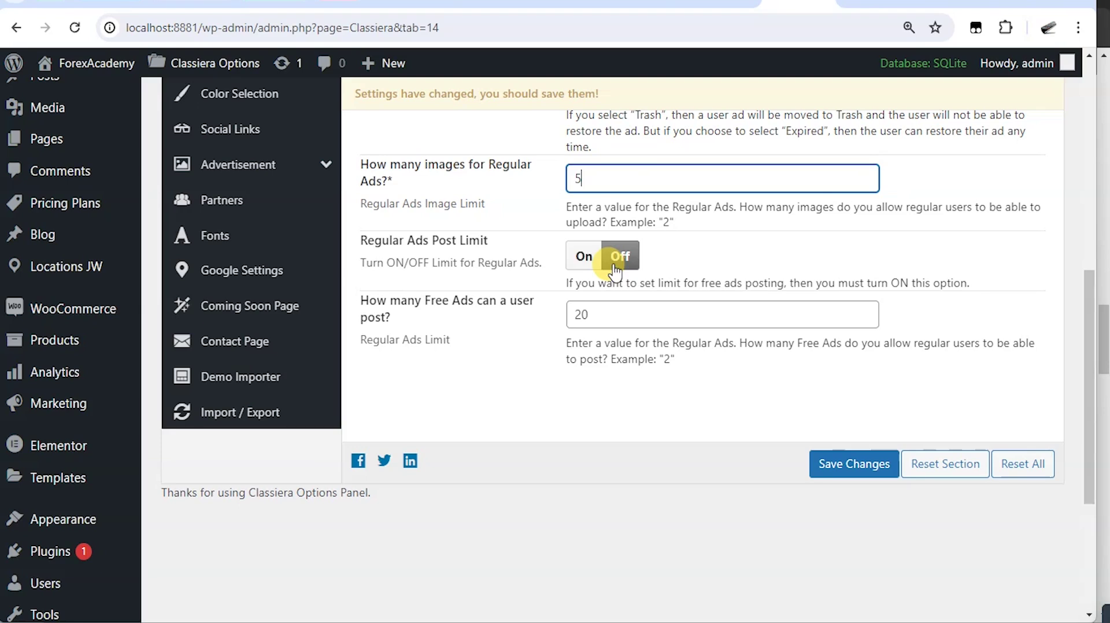
click(592, 261)
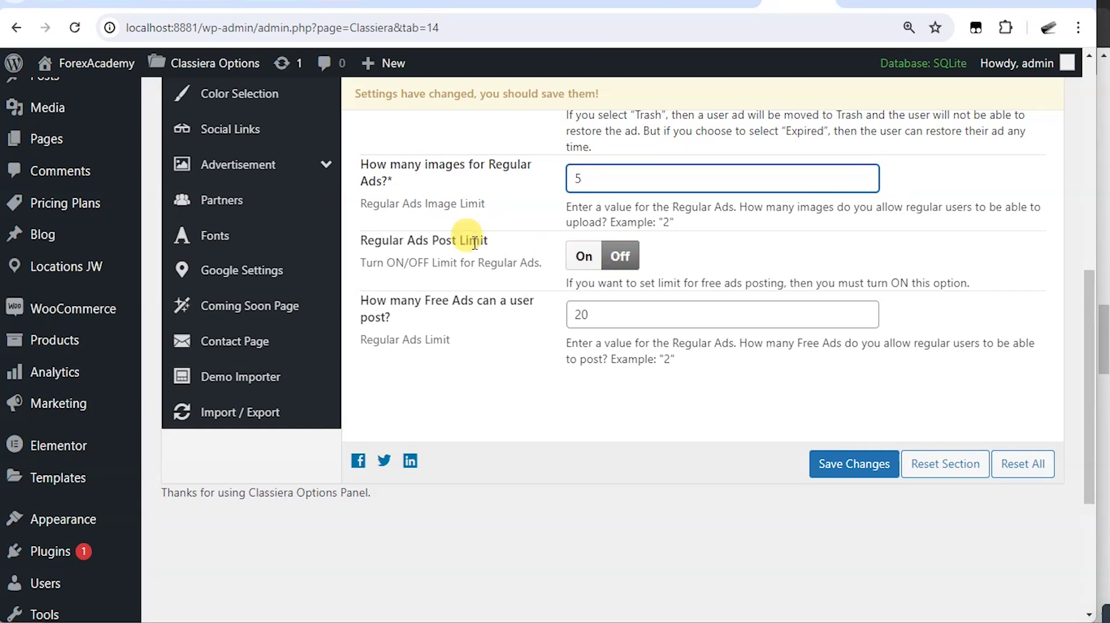
click(585, 261)
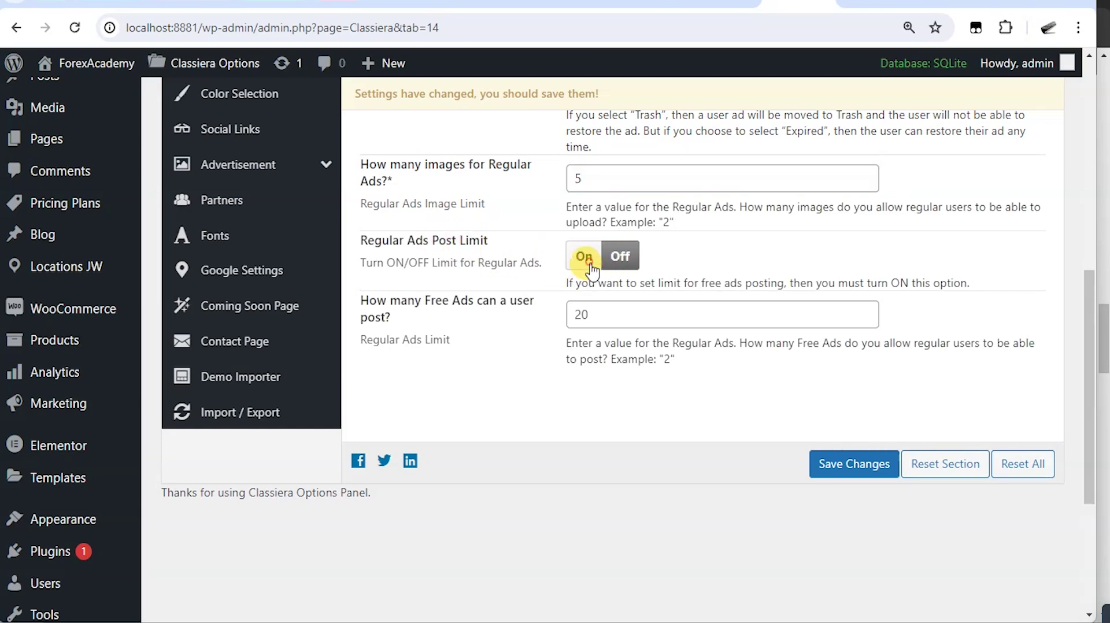
Step: Replace the 20 free-ads limit with 10 and save the Regular Ads settings
double_click(574, 315)
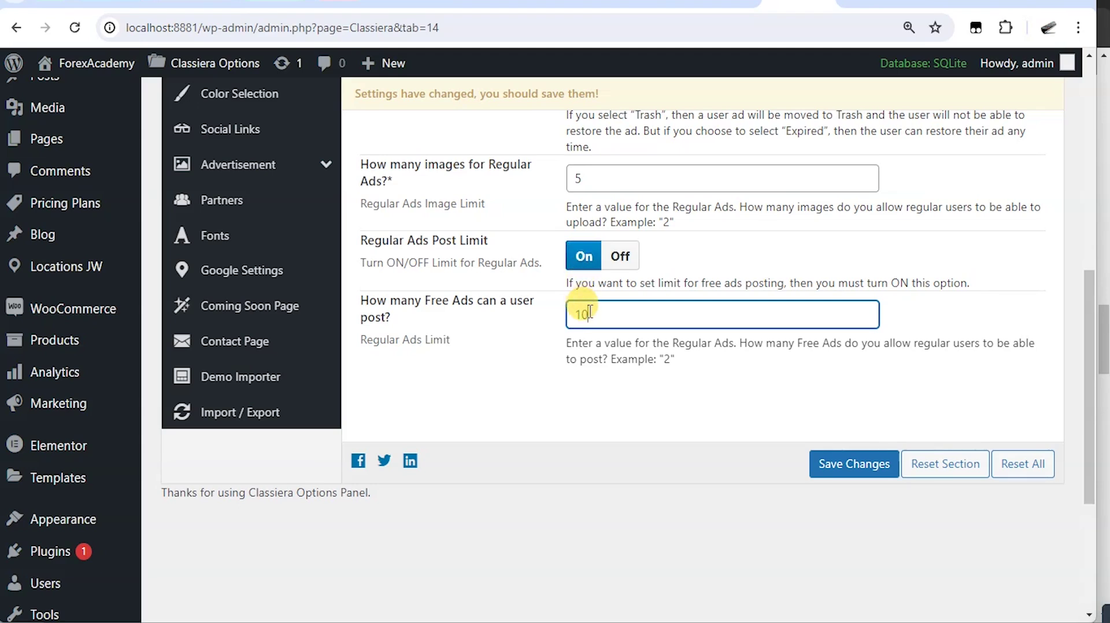
click(837, 474)
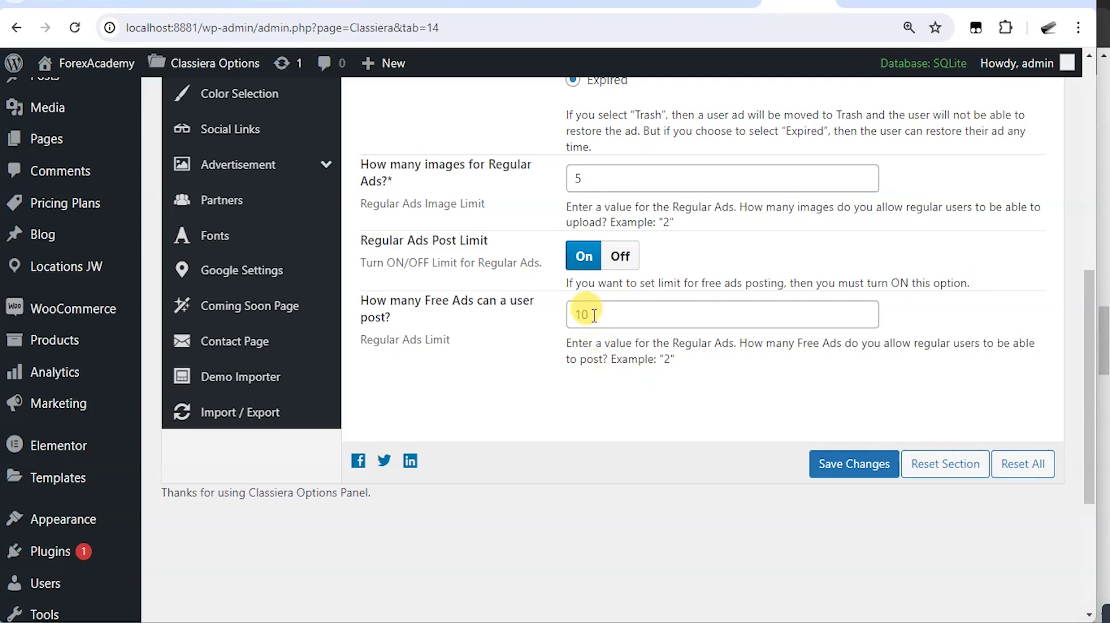
drag(592, 315, 574, 315)
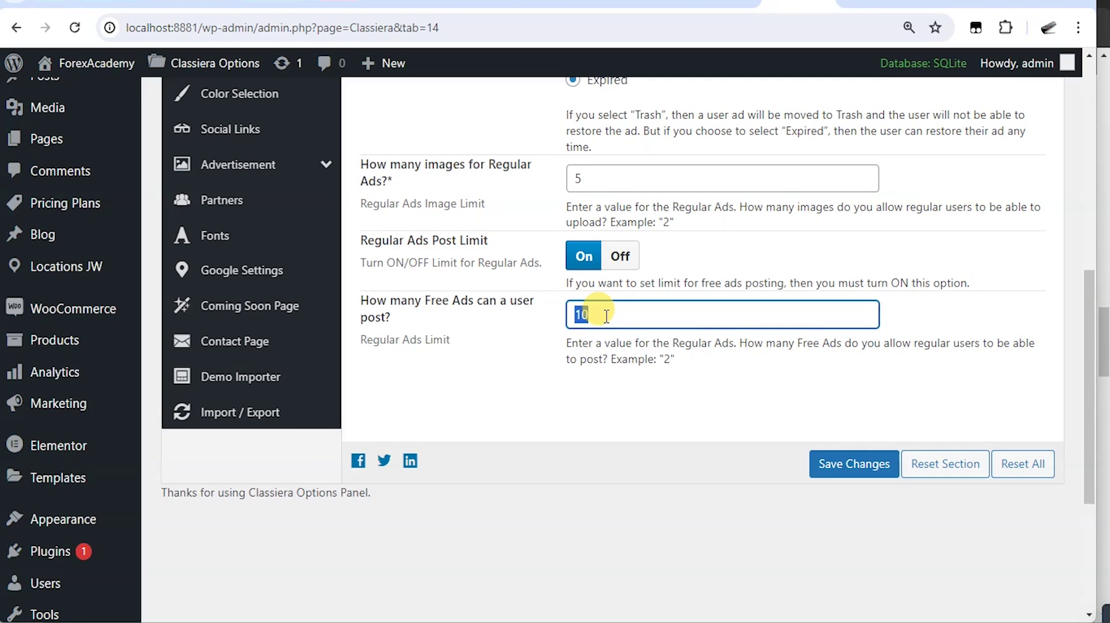
Step: Save the Regular Ads settings, then open the Bump Ads section and review its instructions
click(836, 461)
scroll(514, 413, up, 5)
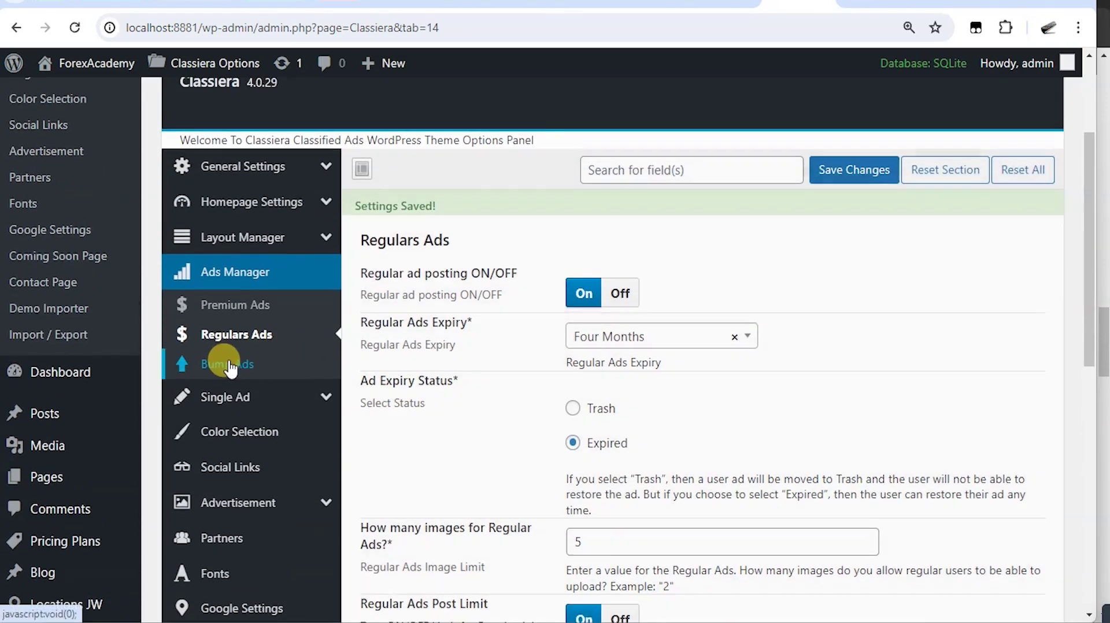
click(229, 366)
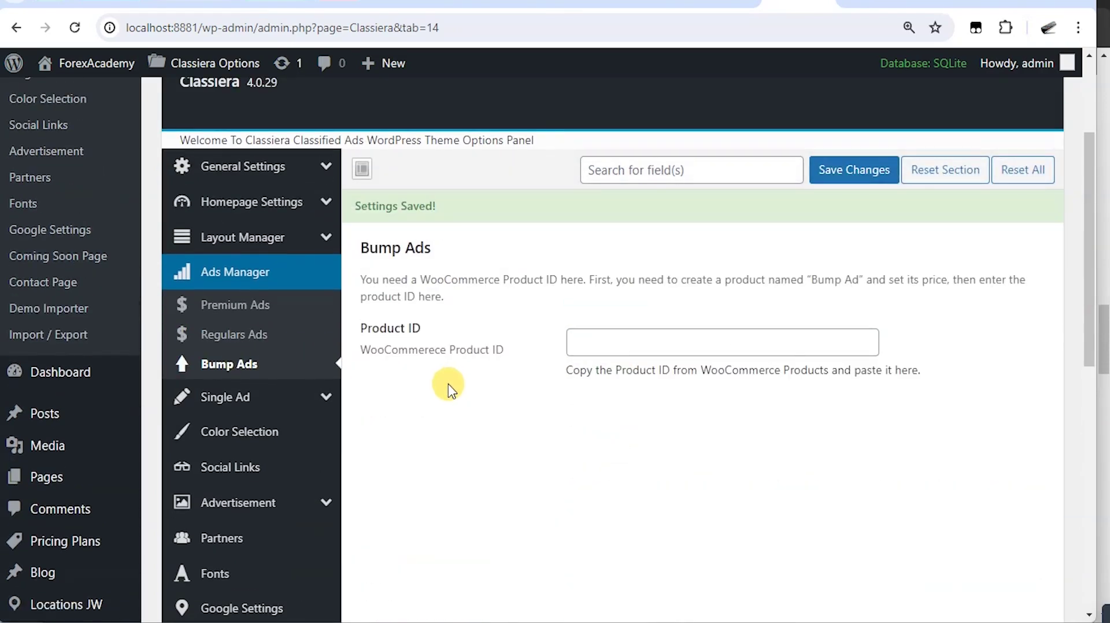
scroll(455, 387, up, 2)
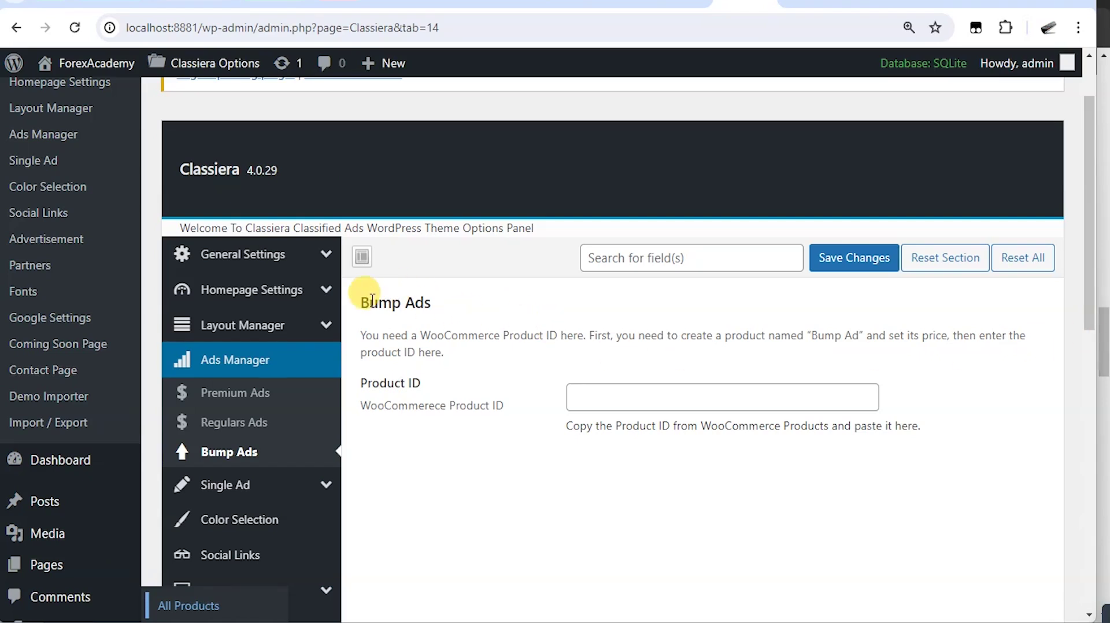
drag(363, 306, 434, 317)
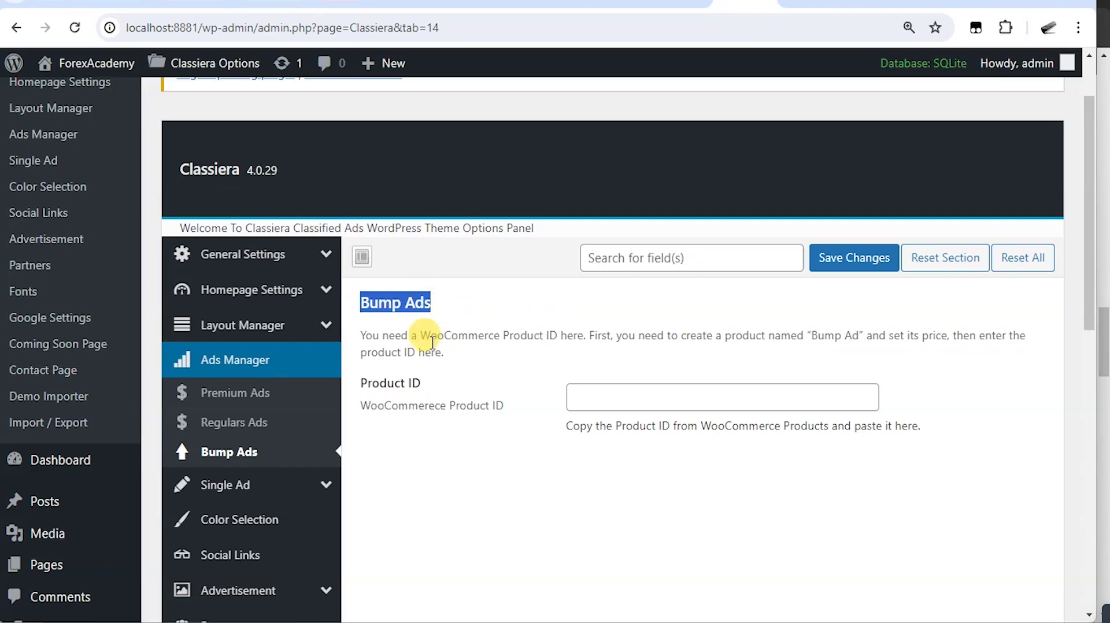
drag(359, 335, 467, 366)
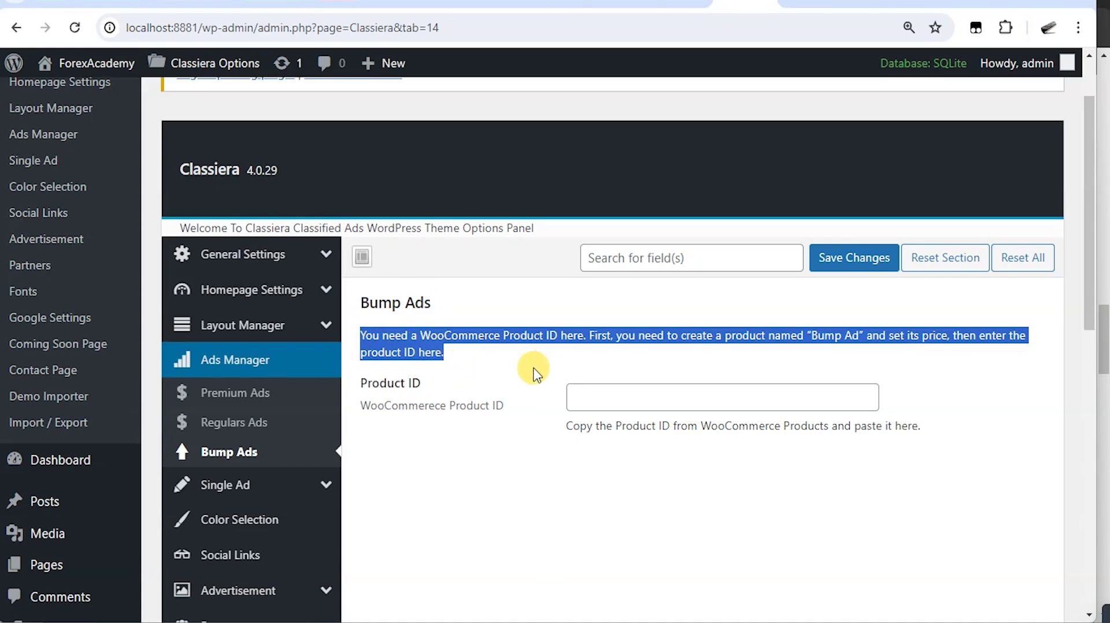
click(462, 353)
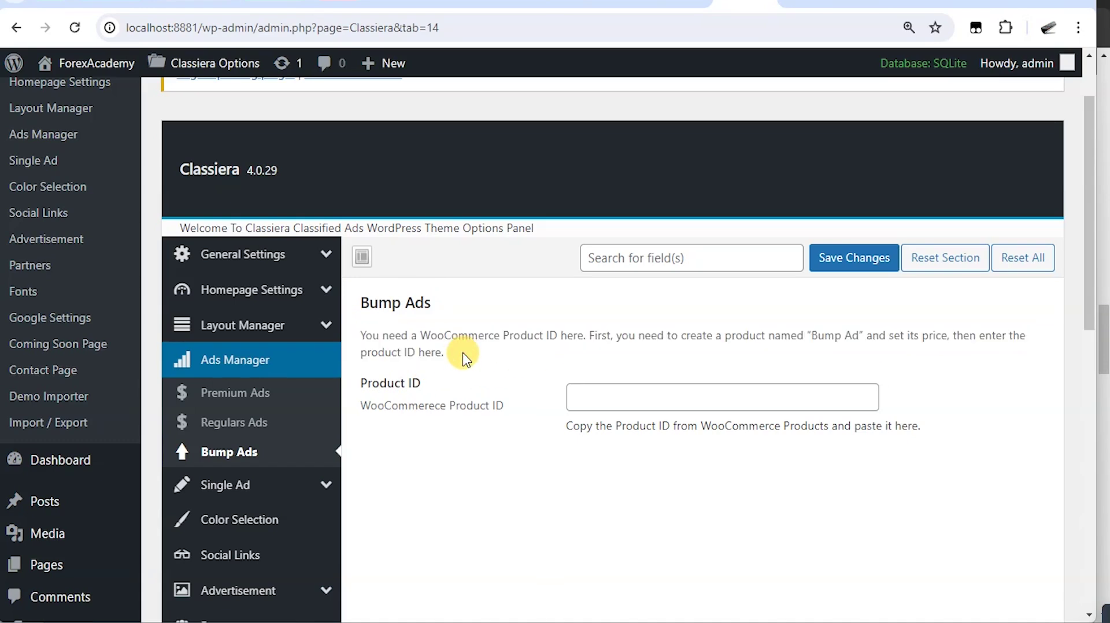
Step: Bring the ForexAcademy front-end window forward and scroll through its front page
click(1104, 331)
scroll(665, 301, up, 15)
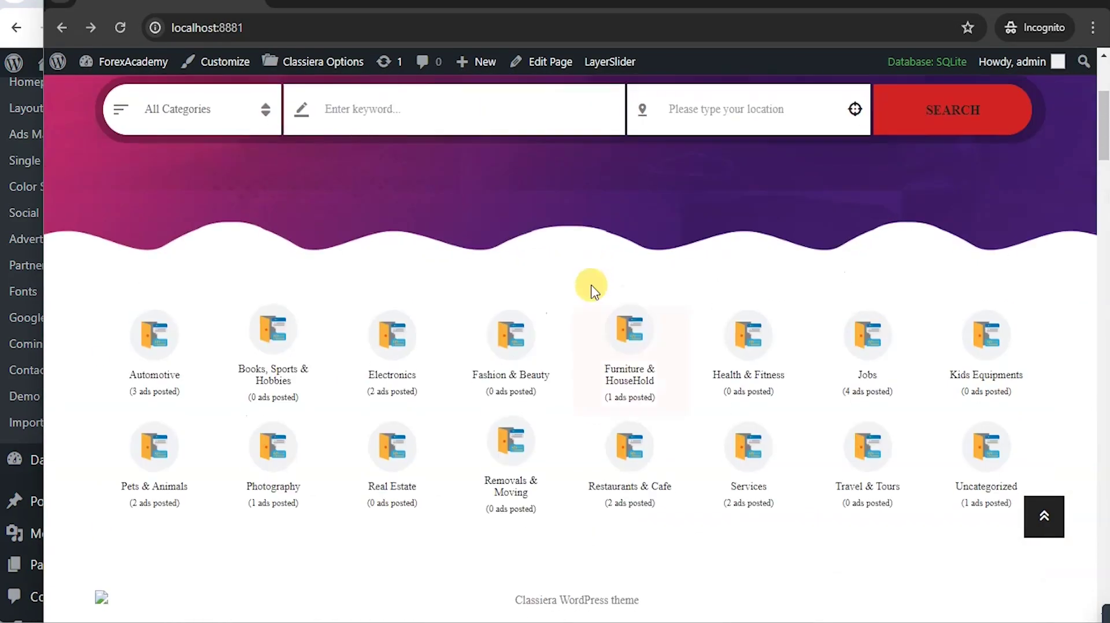
scroll(520, 321, up, 4)
scroll(595, 302, down, 12)
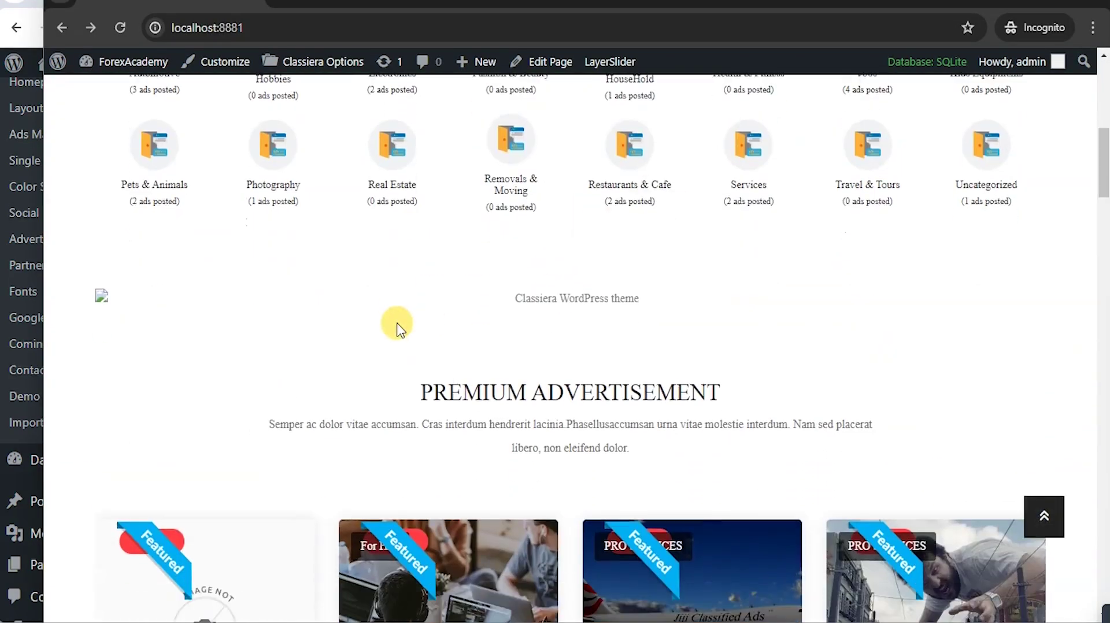
scroll(595, 362, down, 8)
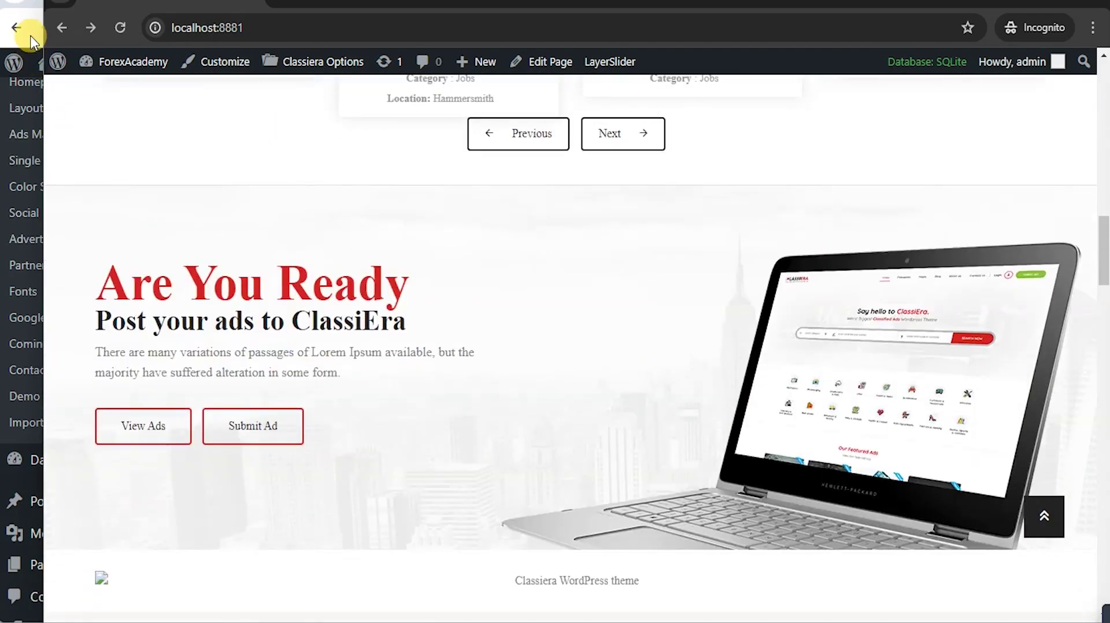
click(35, 37)
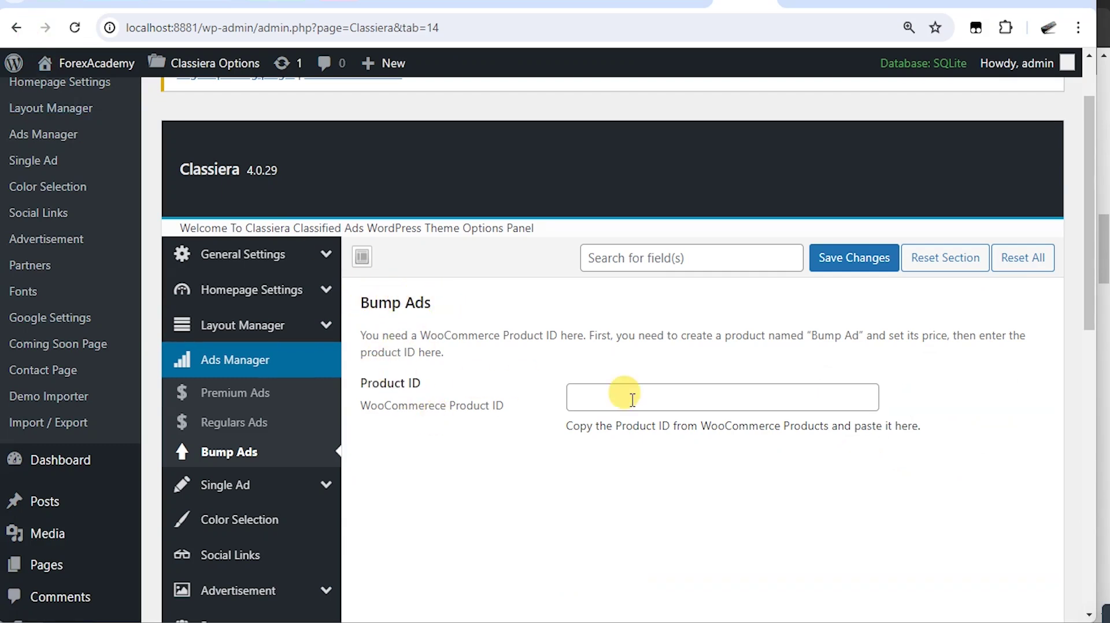
drag(362, 381, 435, 386)
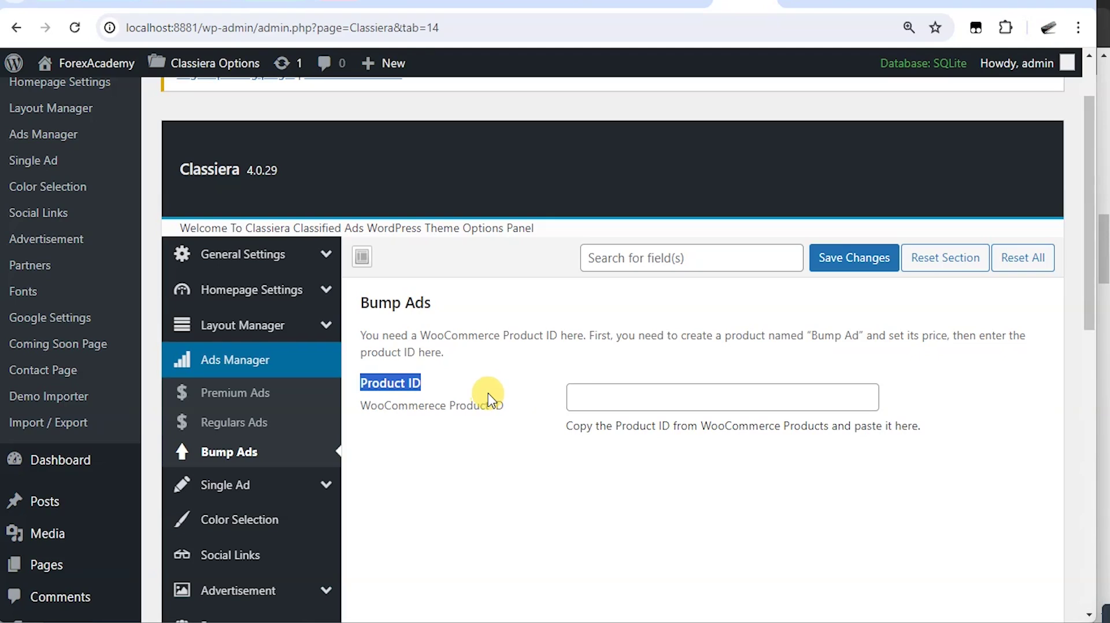
click(397, 383)
click(633, 392)
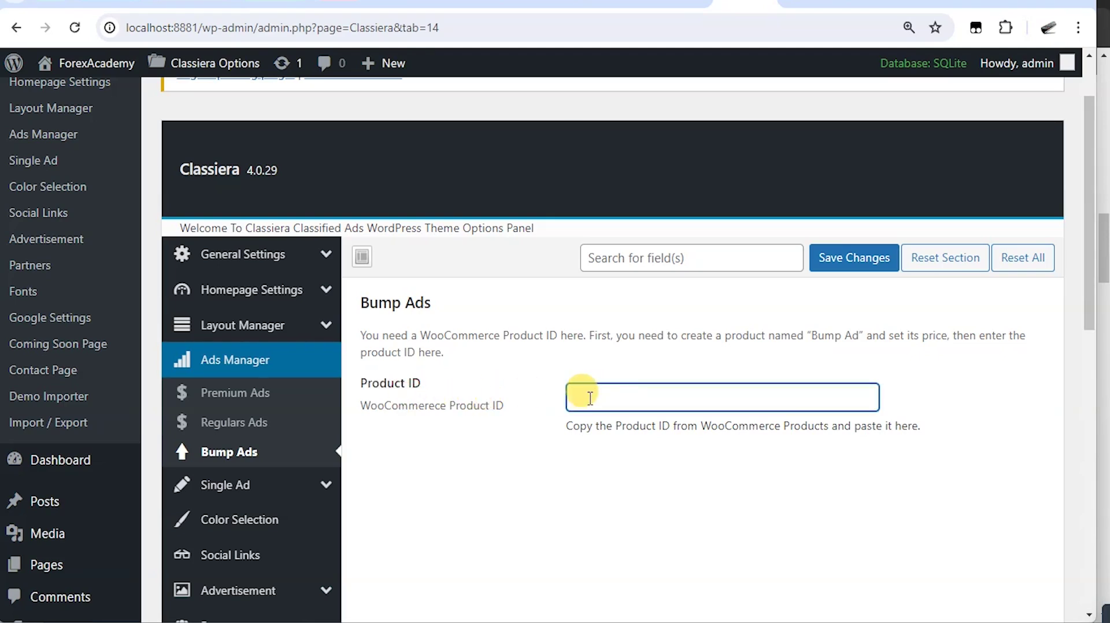
scroll(842, 387, down, 2)
scroll(774, 399, up, 3)
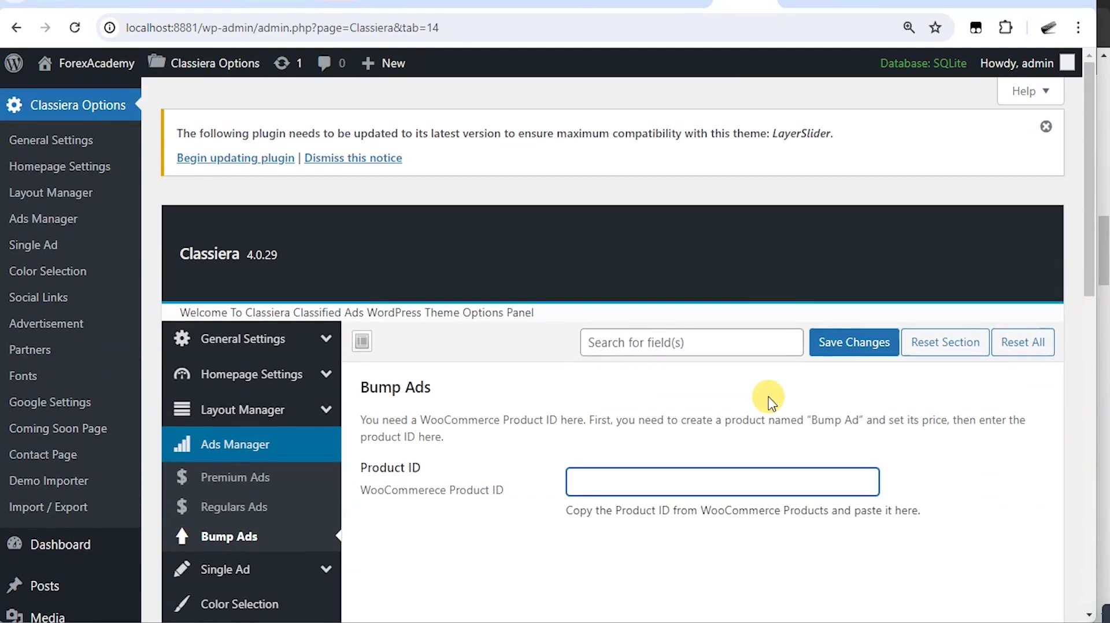
scroll(275, 428, down, 5)
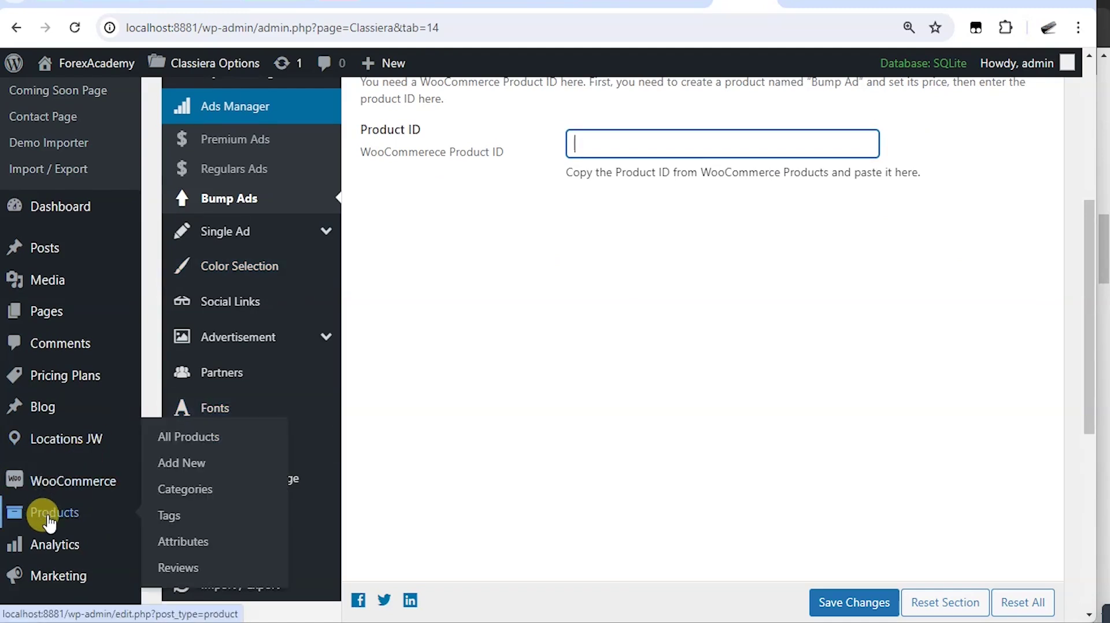
Step: Open the WooCommerce Products list and scroll through the existing products
click(49, 521)
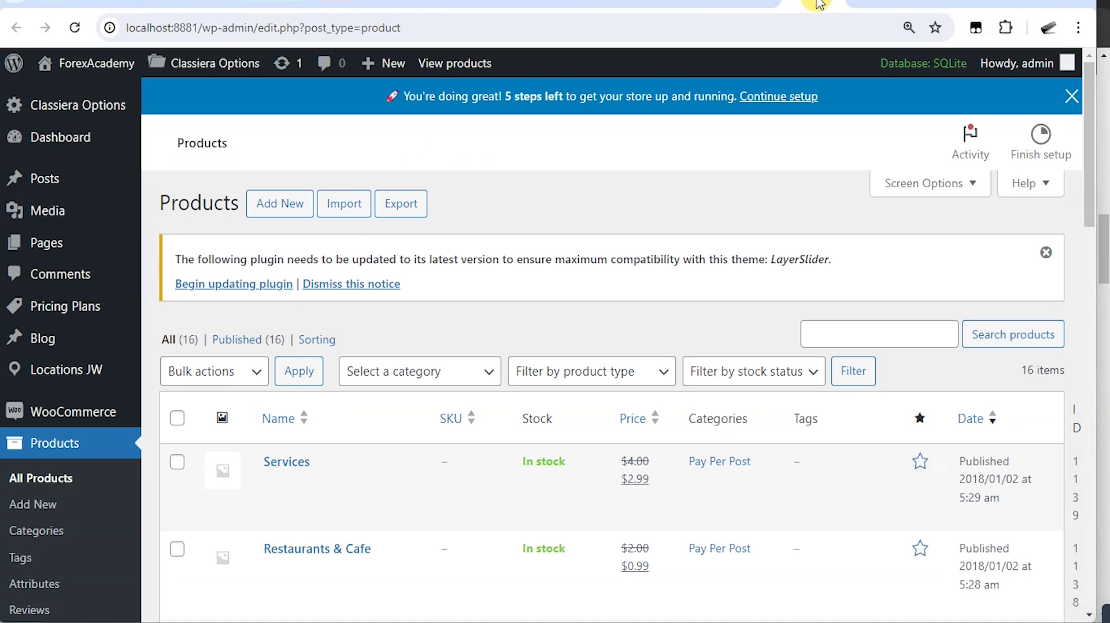
scroll(514, 214, down, 2)
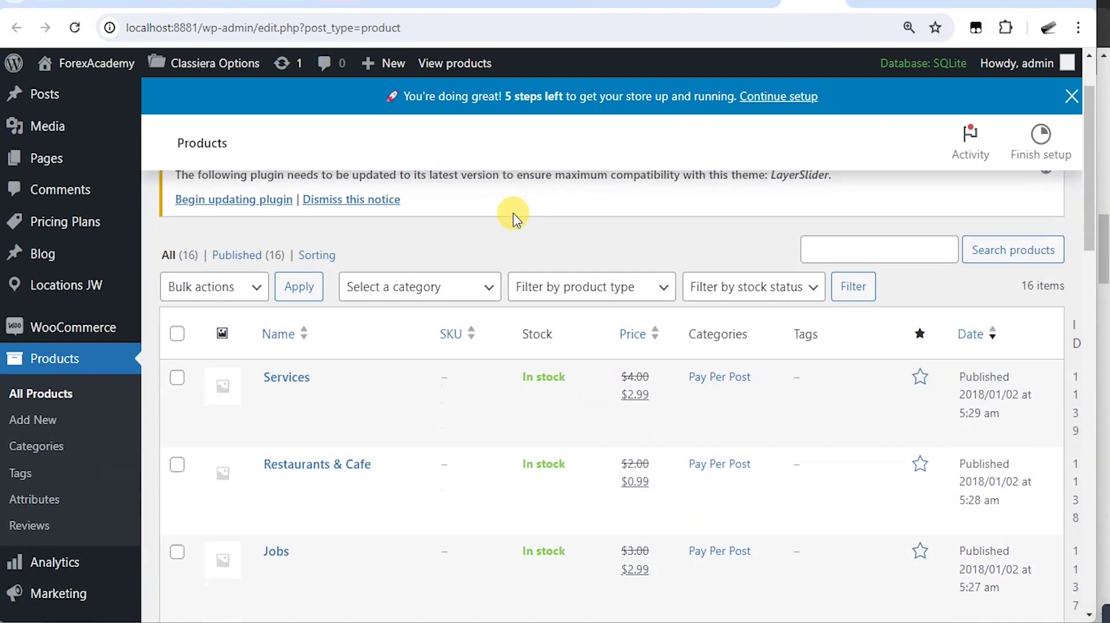
scroll(461, 315, down, 1)
scroll(347, 249, up, 3)
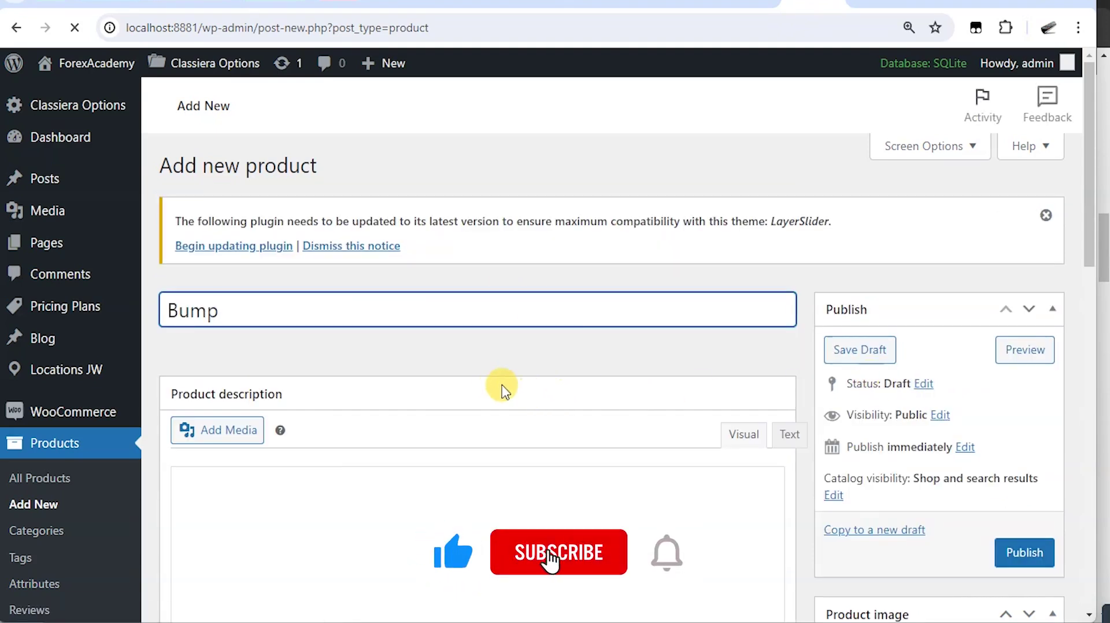
Step: Set the Bump product's catalog visibility to Hidden
scroll(502, 387, down, 1)
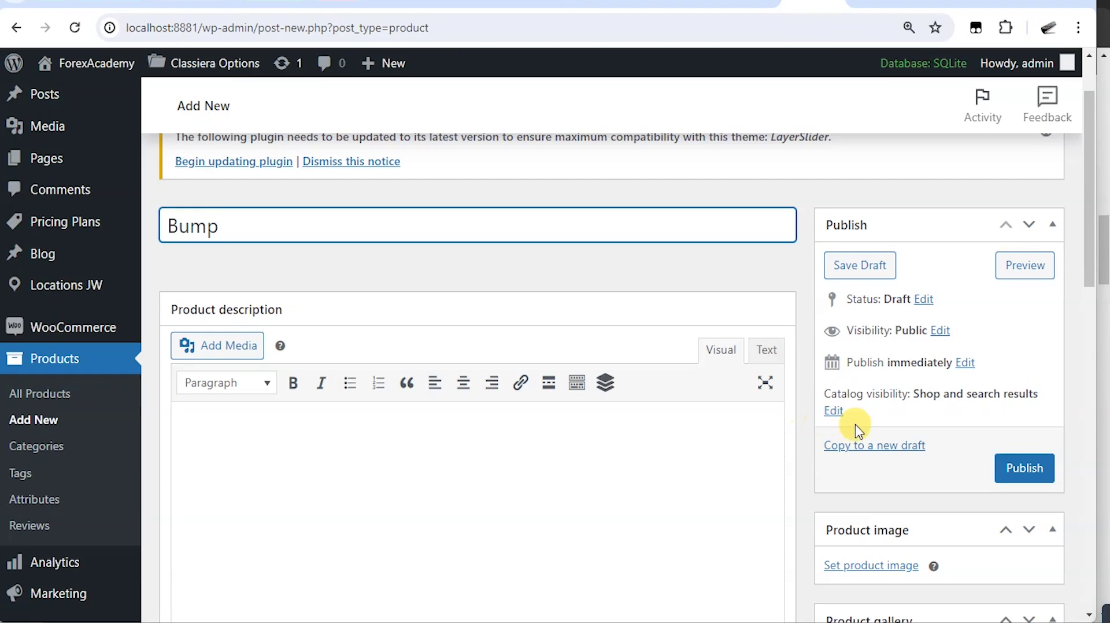
drag(828, 393, 1037, 399)
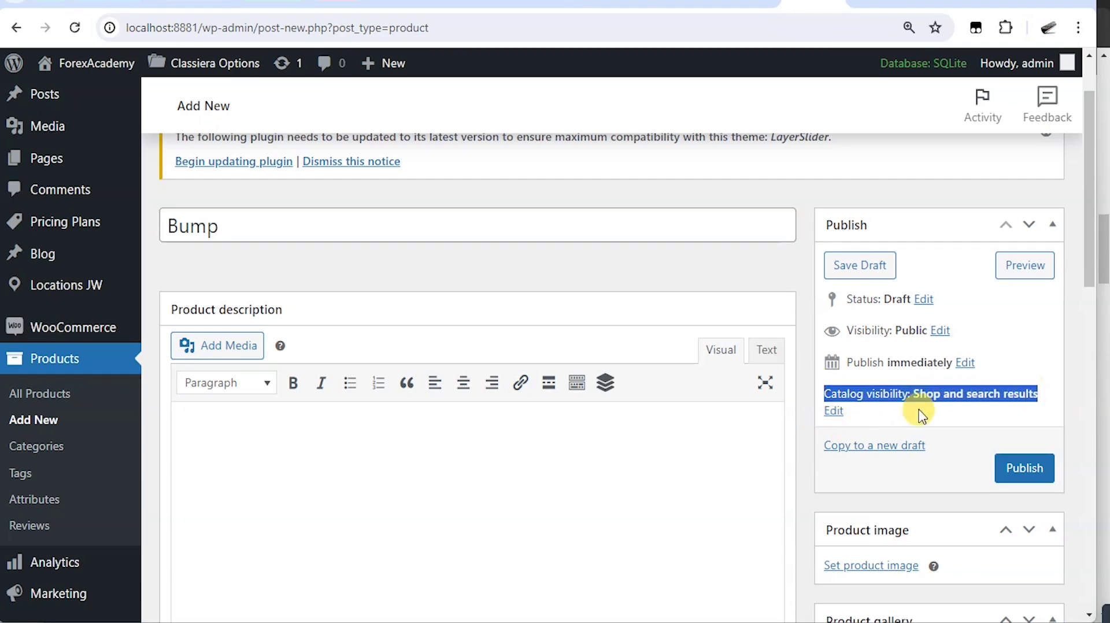
click(884, 411)
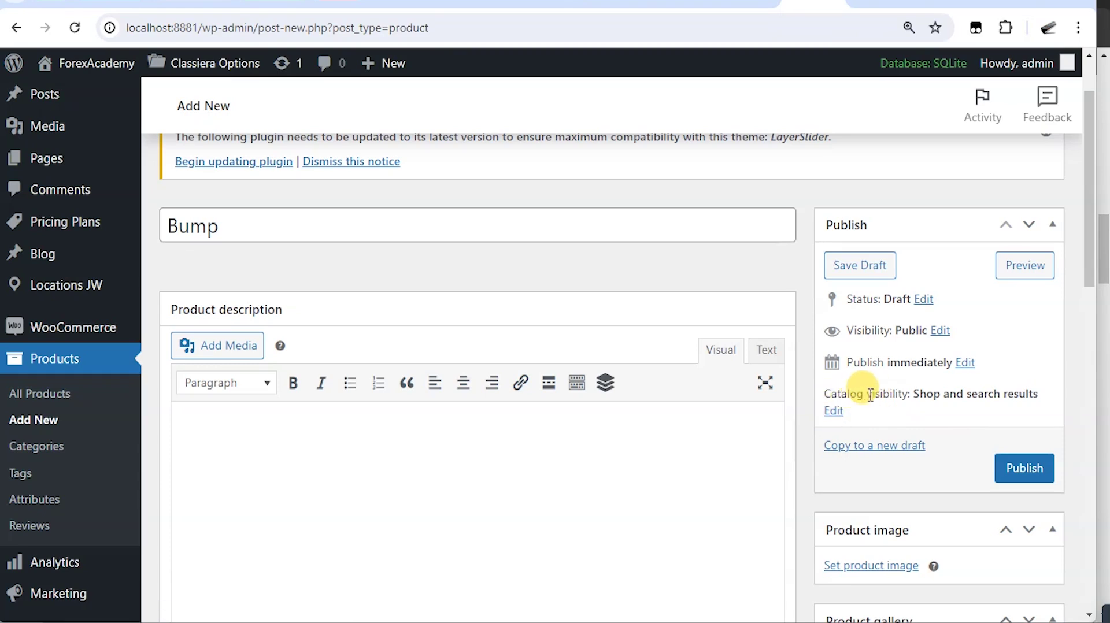
click(836, 411)
scroll(838, 410, down, 3)
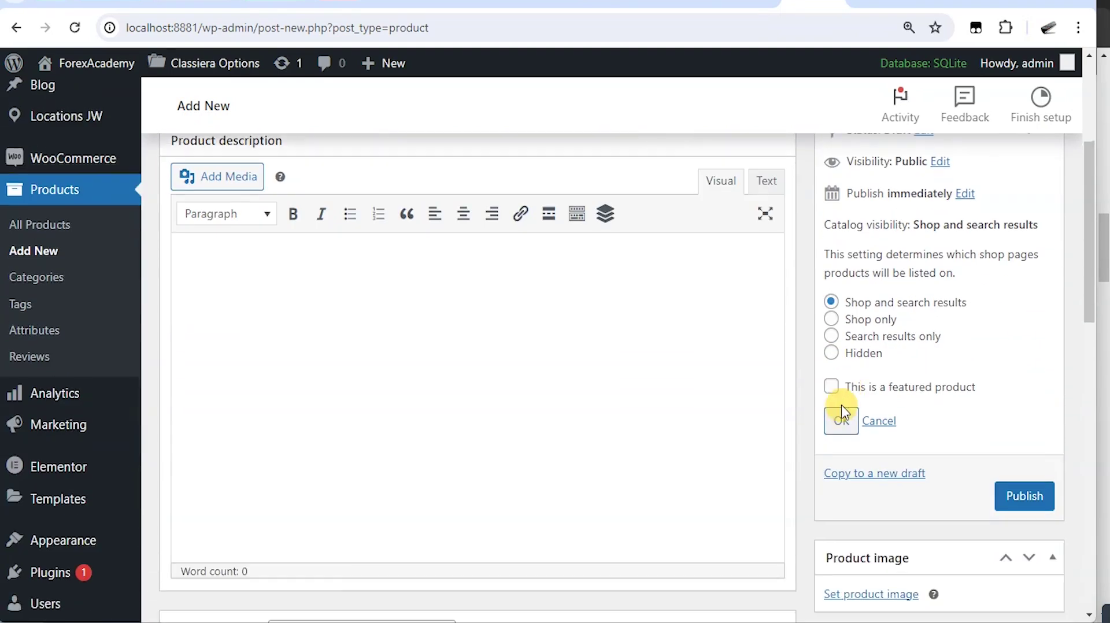
click(830, 354)
scroll(789, 411, down, 3)
scroll(791, 410, down, 5)
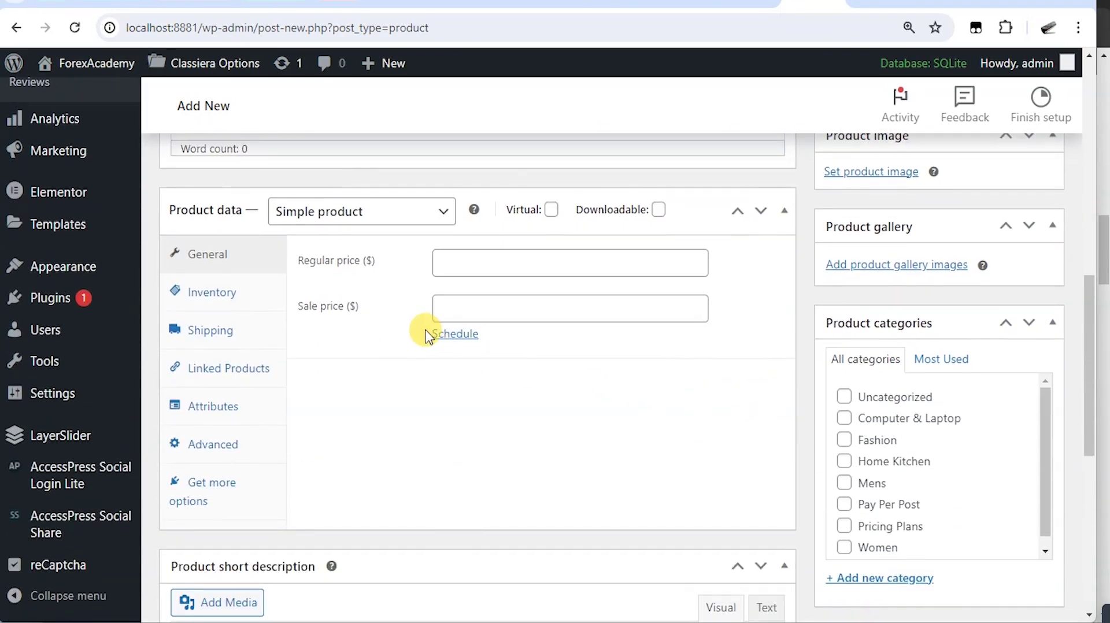
scroll(425, 318, up, 2)
Step: Enter a regular price of 100 and publish the Bump product
click(466, 347)
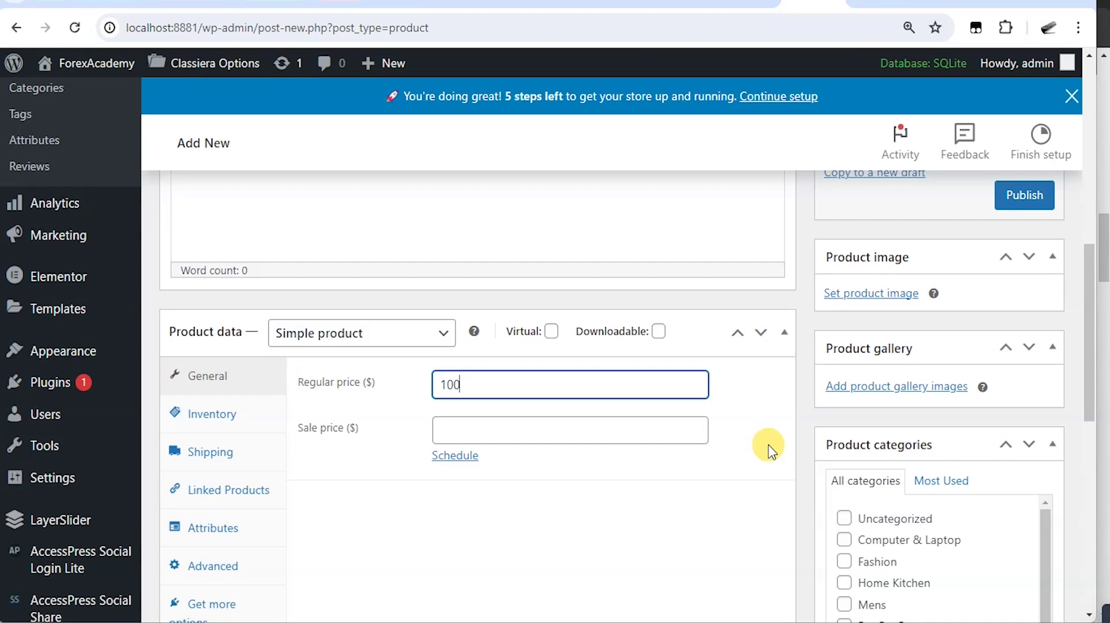
scroll(769, 449, down, 4)
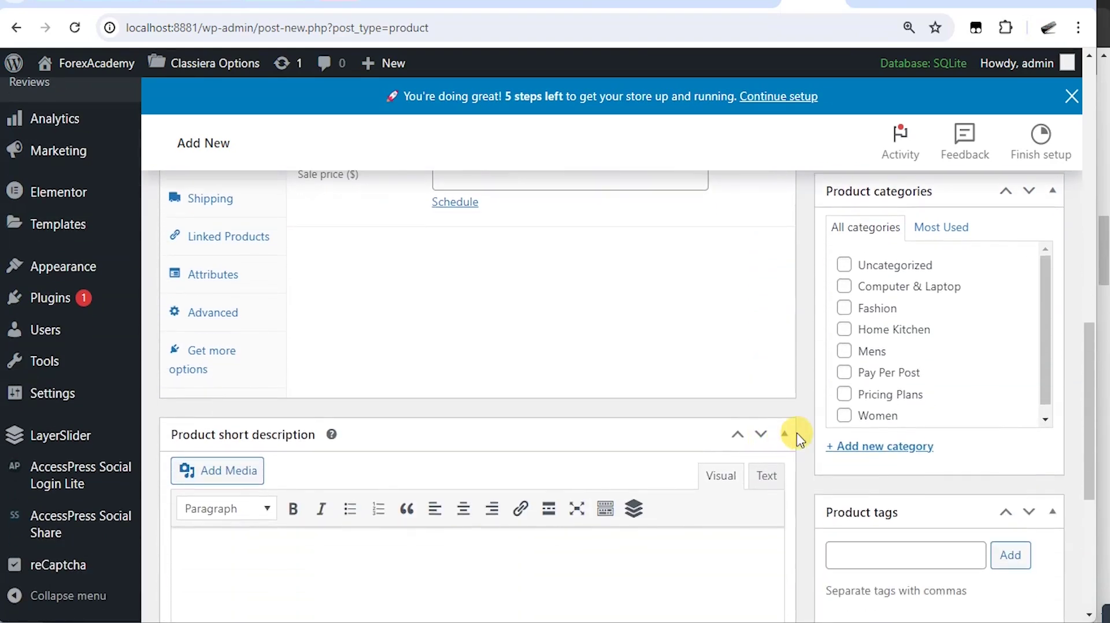
scroll(799, 431, down, 5)
scroll(799, 428, up, 13)
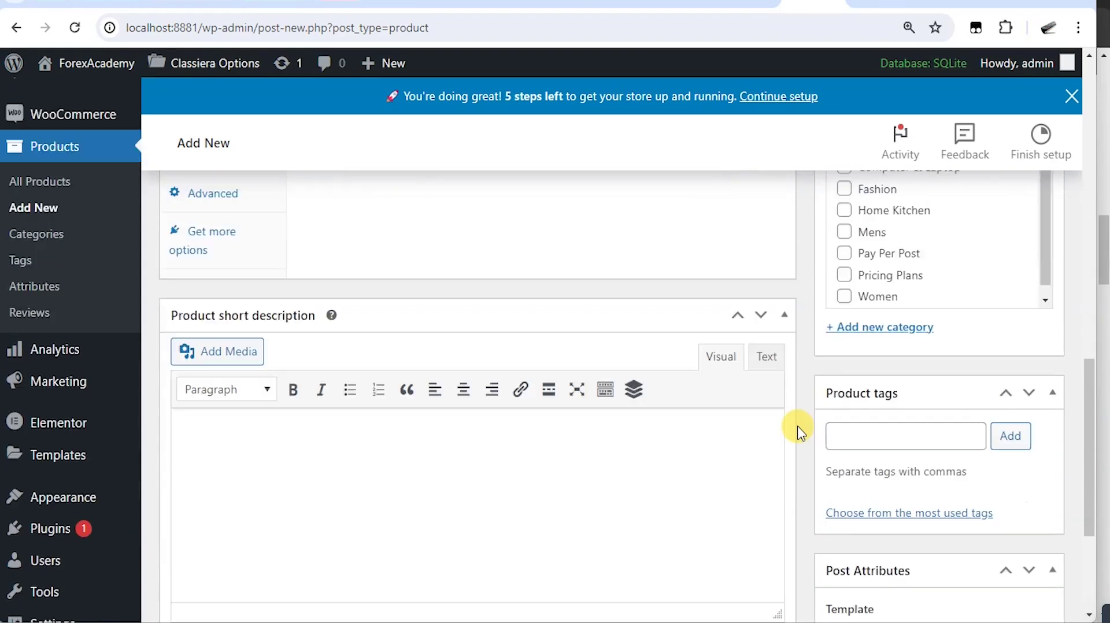
click(1009, 435)
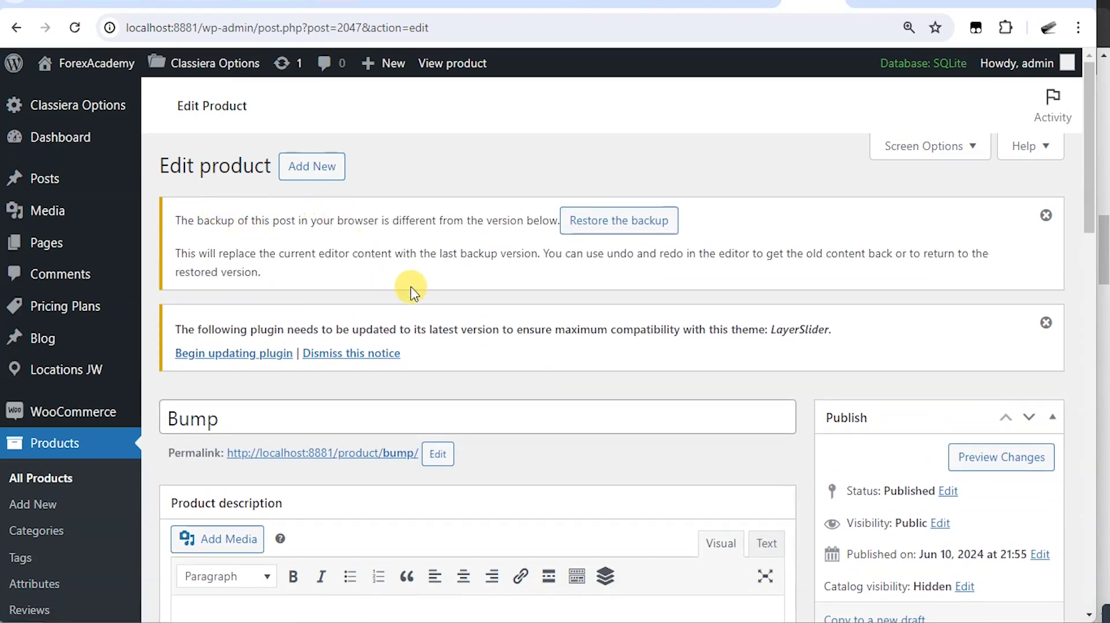
Step: Check that Bump is listed at $100.00 in All Products, then return to the Bump Ads settings
scroll(497, 306, down, 4)
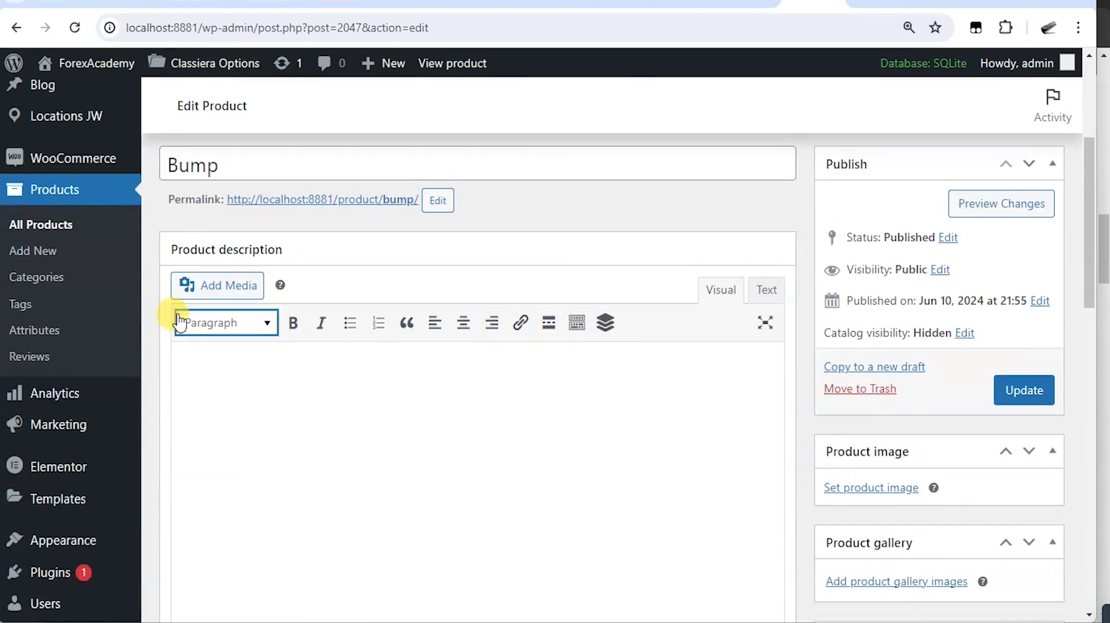
click(44, 230)
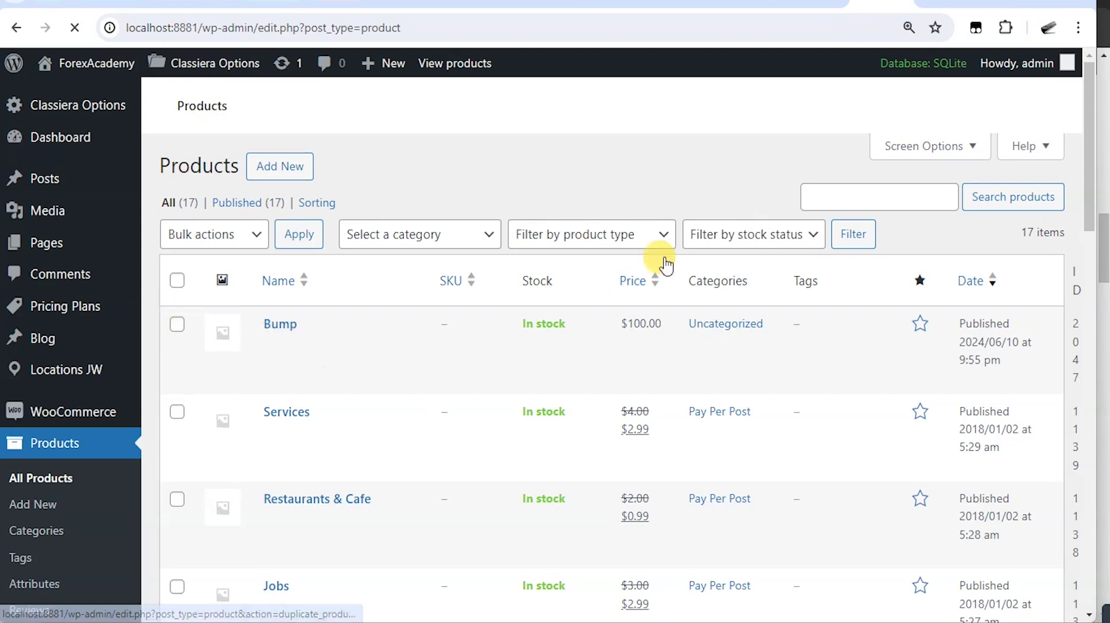
click(752, 5)
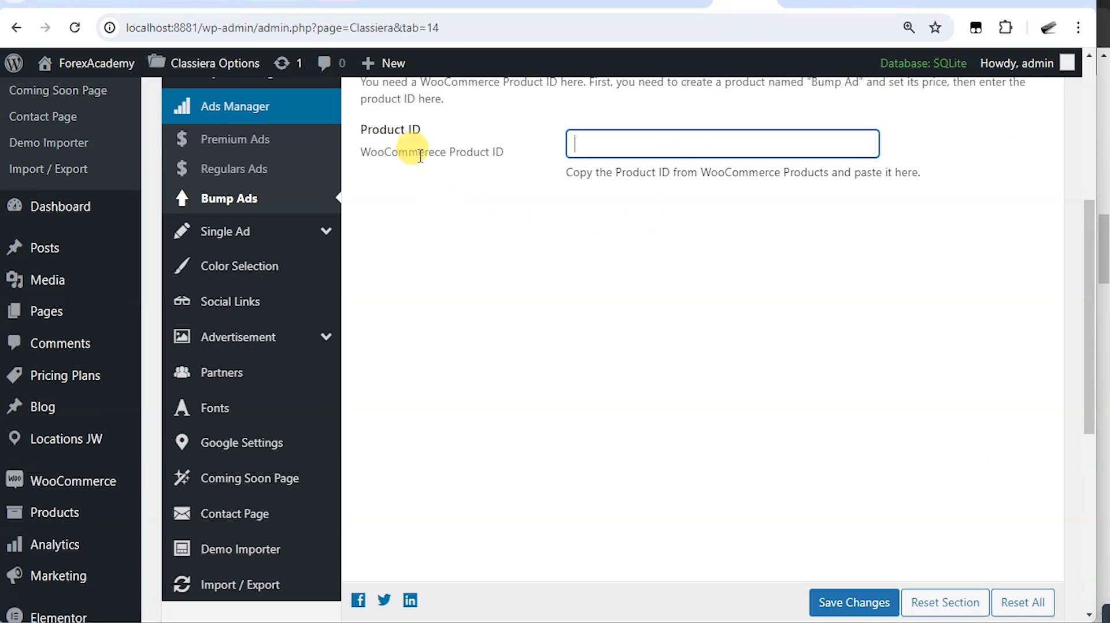
Step: Paste 2047 into the Bump Ads Product ID field and save the changes
scroll(421, 156, up, 1)
right_click(576, 227)
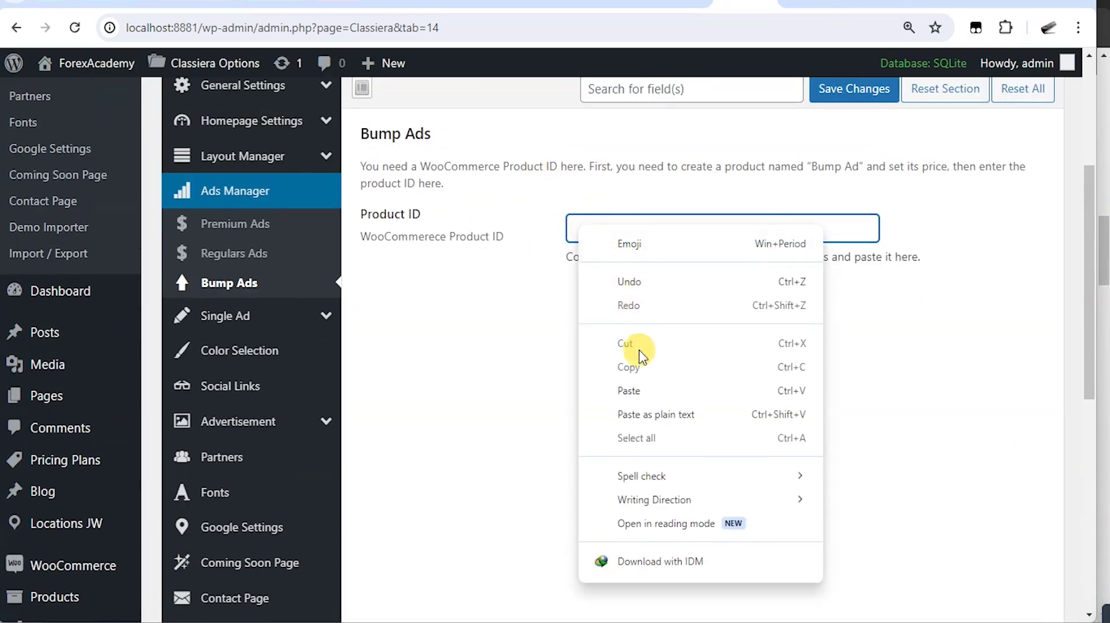
click(635, 390)
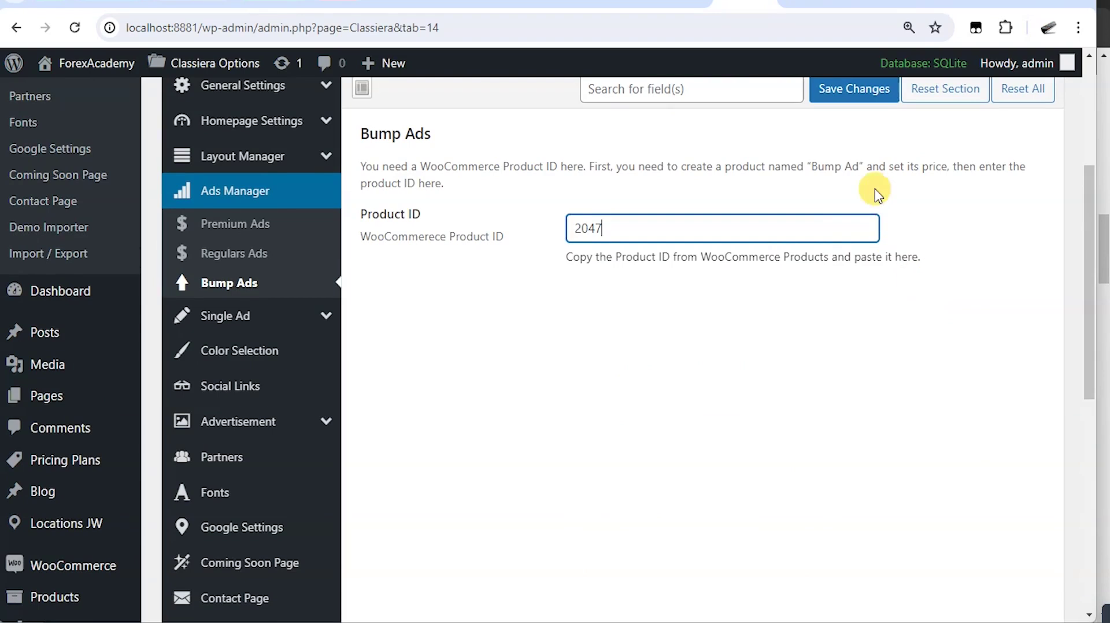
click(838, 96)
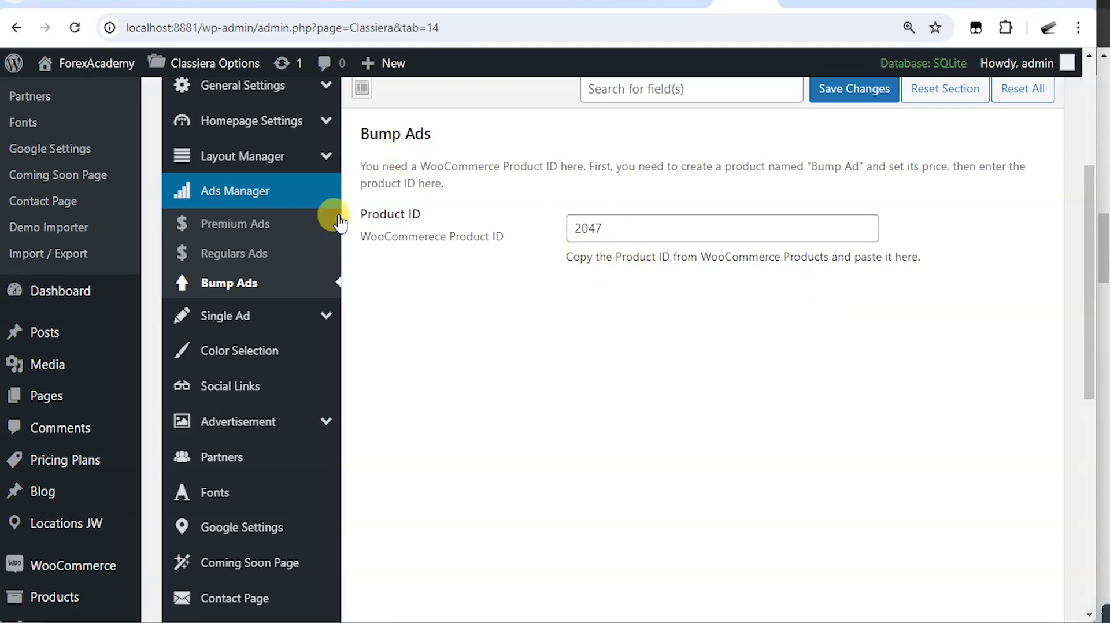
scroll(573, 338, up, 1)
scroll(573, 338, up, 2)
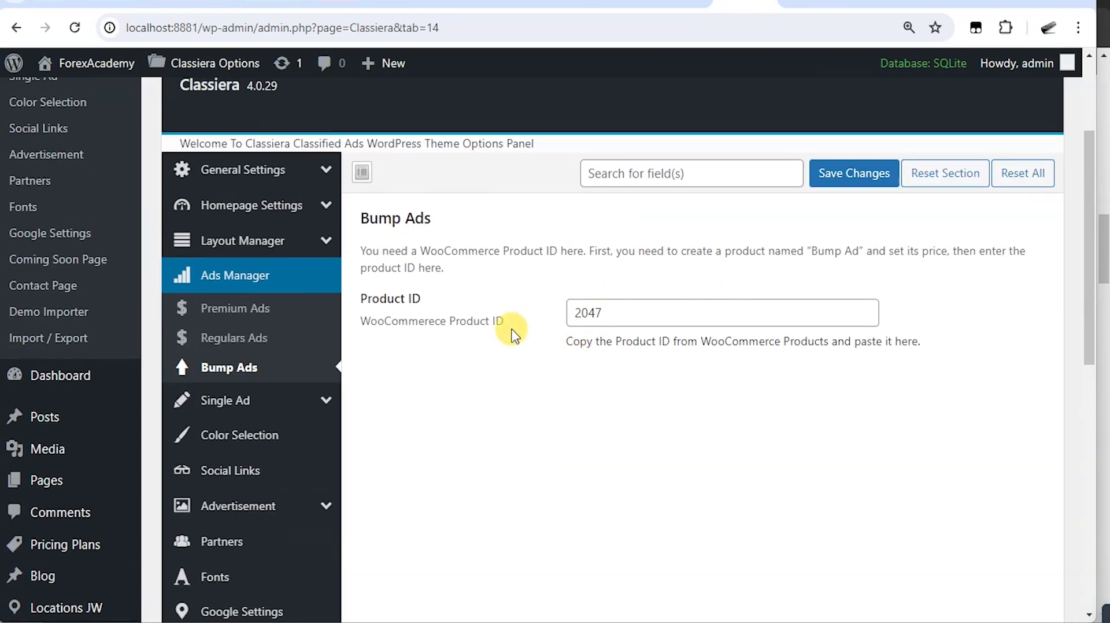